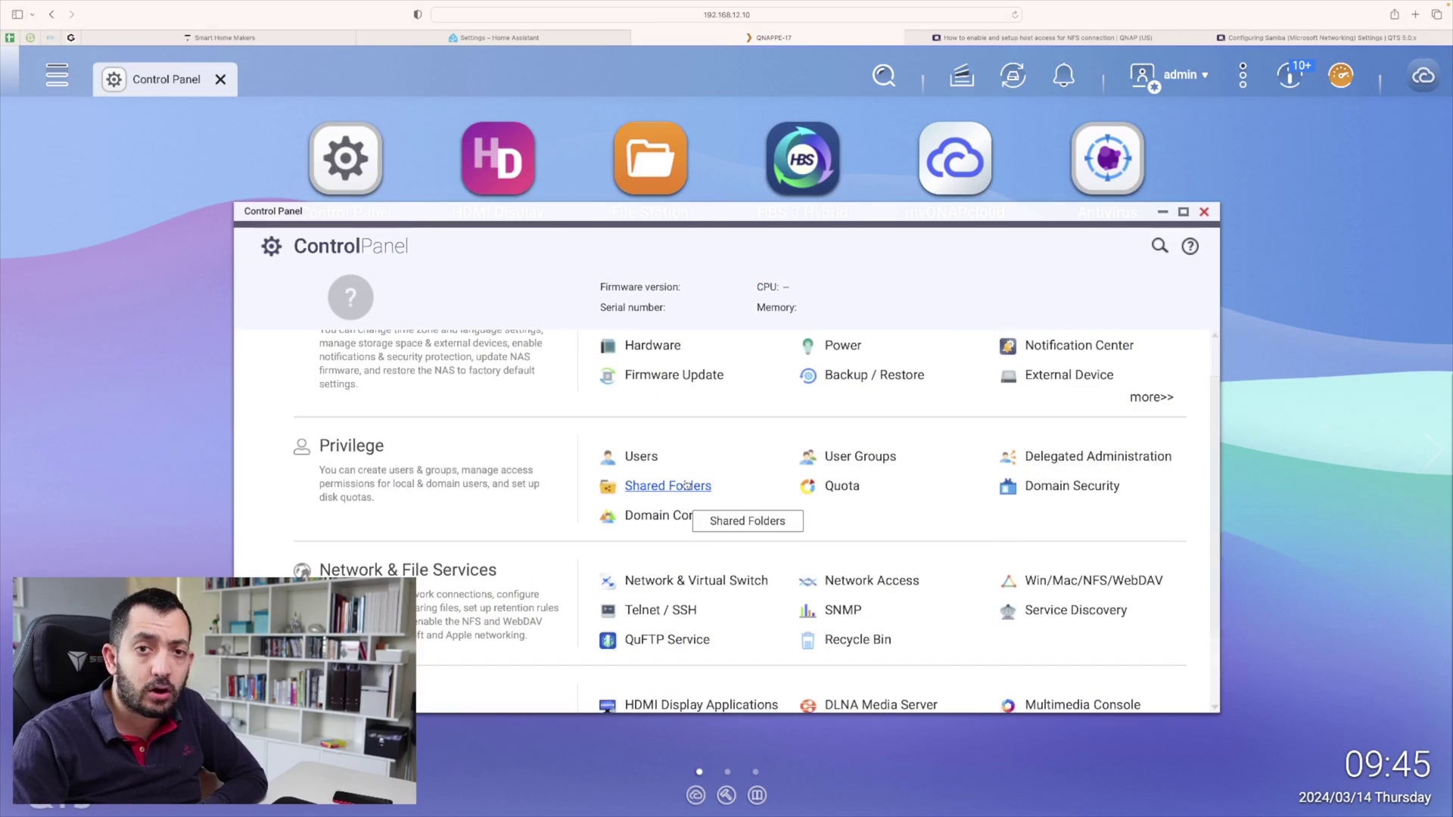
# Open the Shared Folders page in the QTS Control Panel
pyautogui.click(686, 486)
# Create a new shared folder named 'home assistant backups' on DataVol1 and continue to access privileges
pyautogui.click(540, 314)
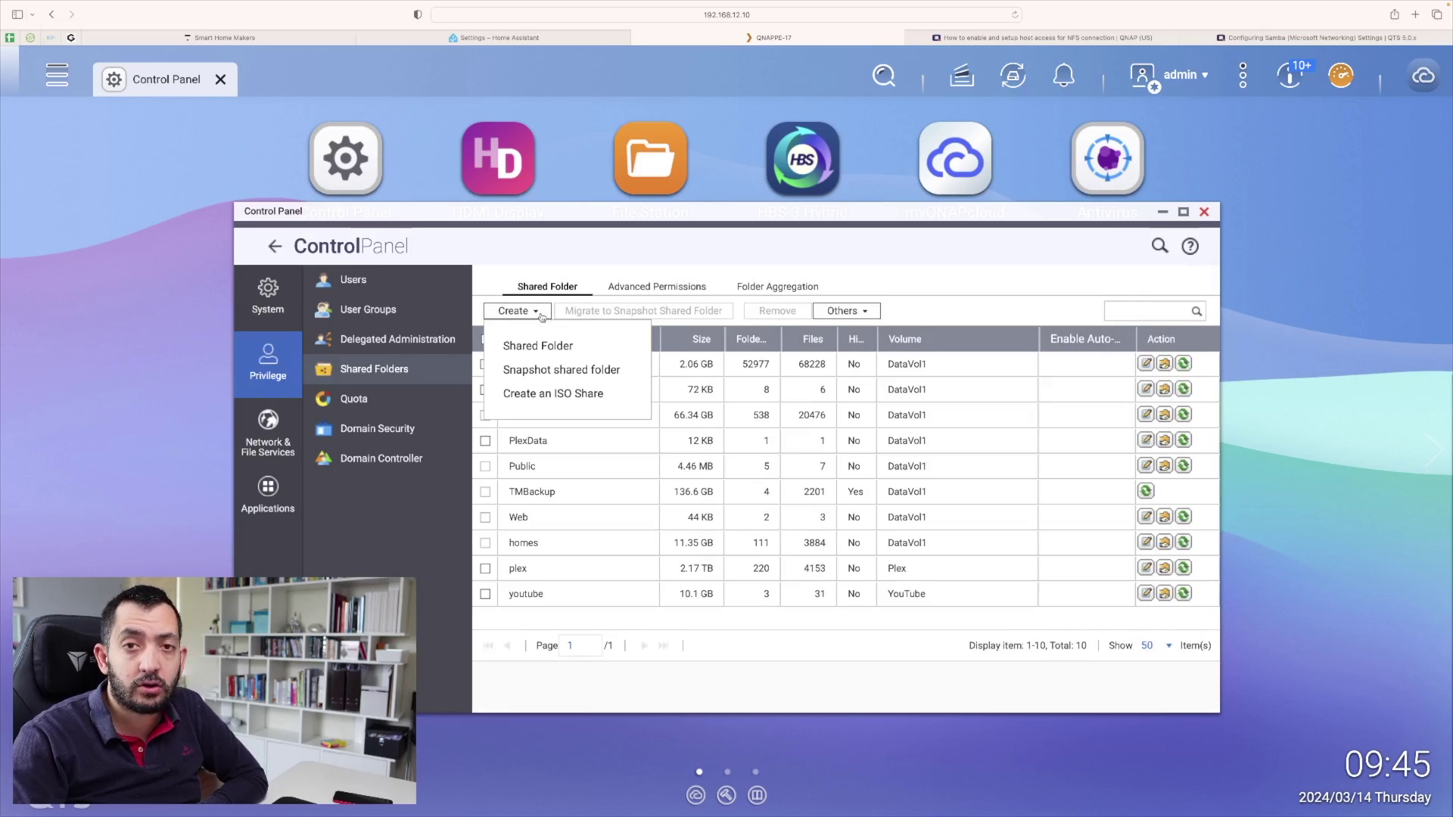
pyautogui.click(591, 350)
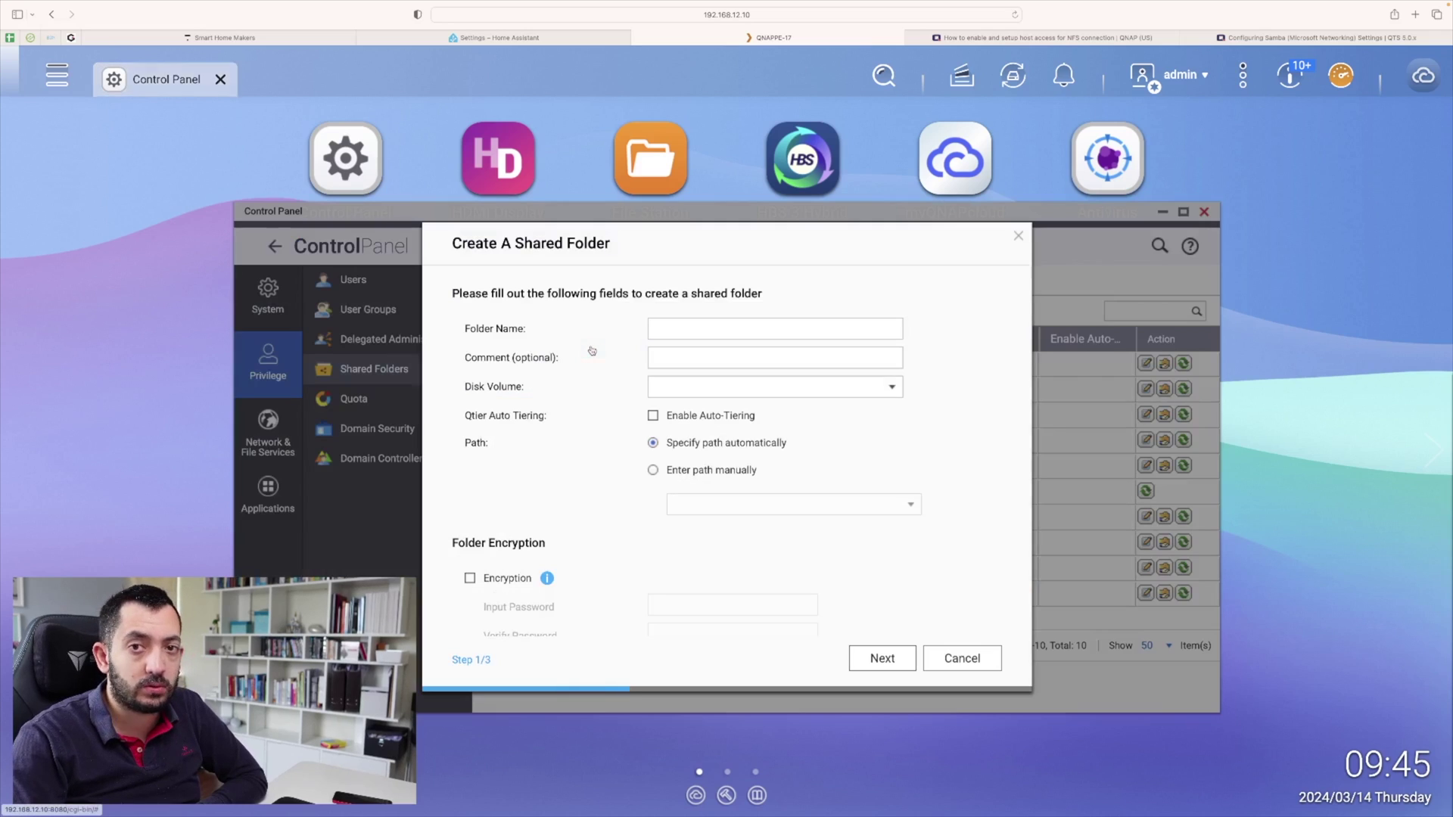
pyautogui.click(747, 328)
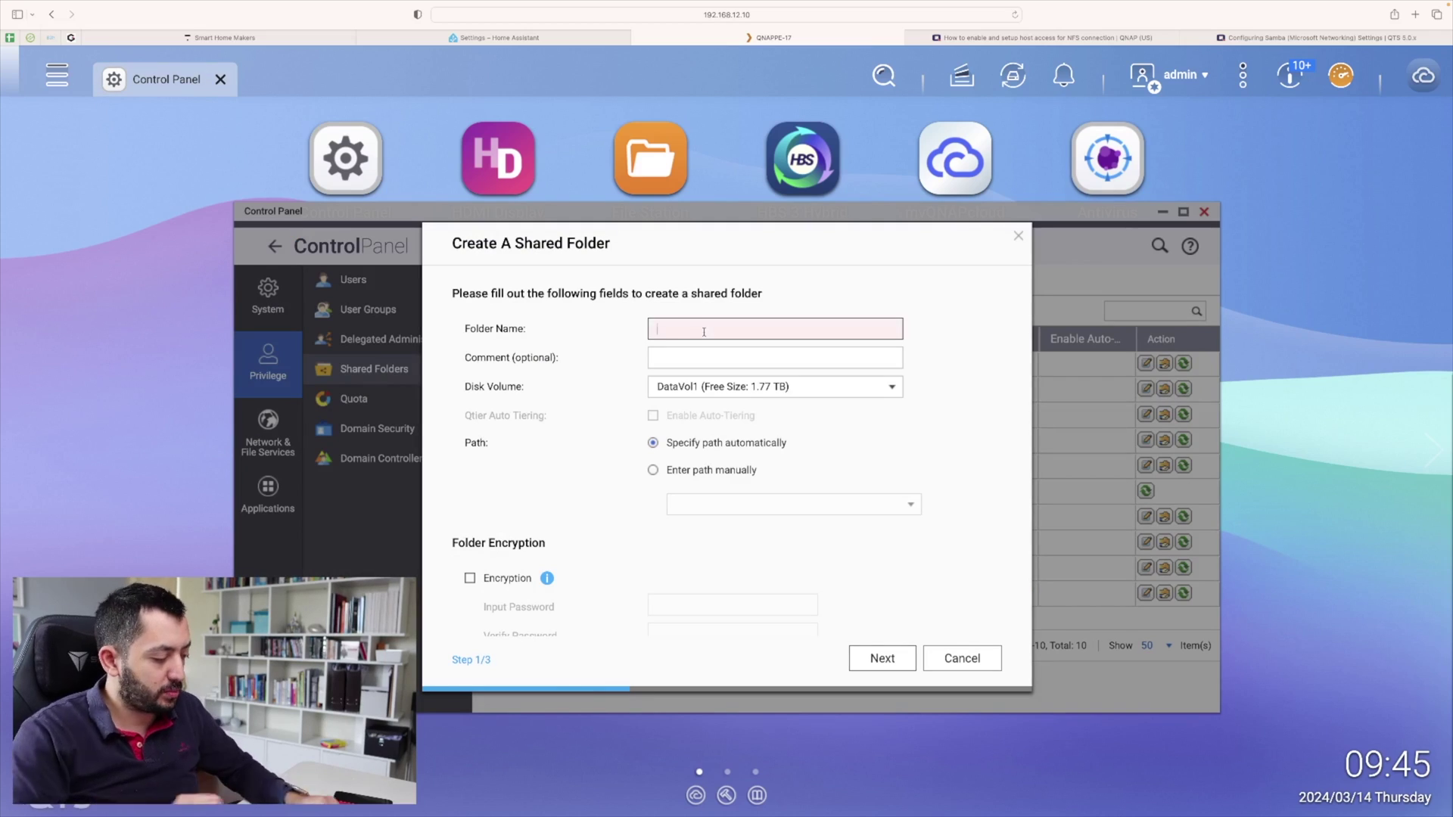
pyautogui.write('home assistant backups')
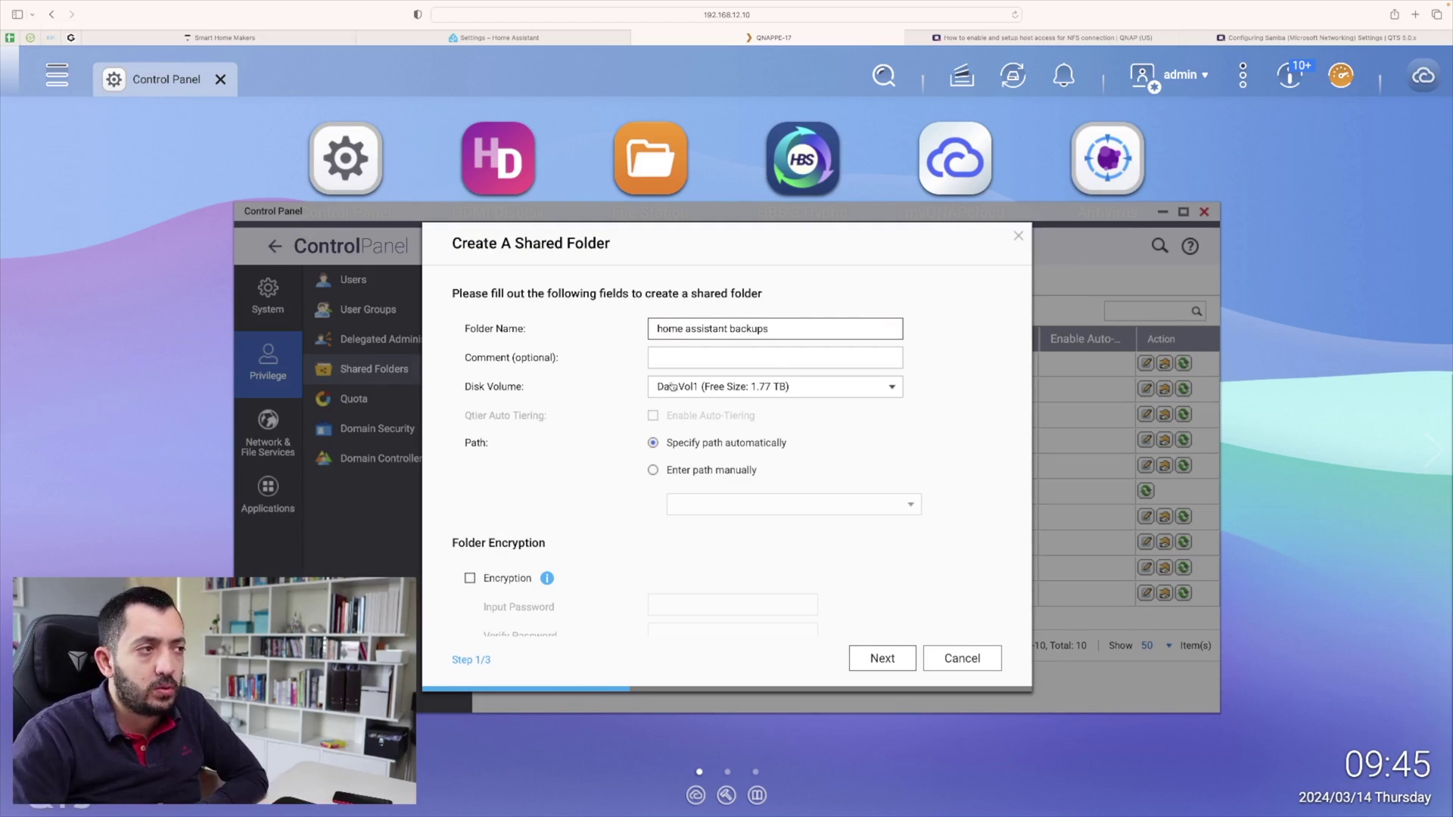
pyautogui.click(802, 392)
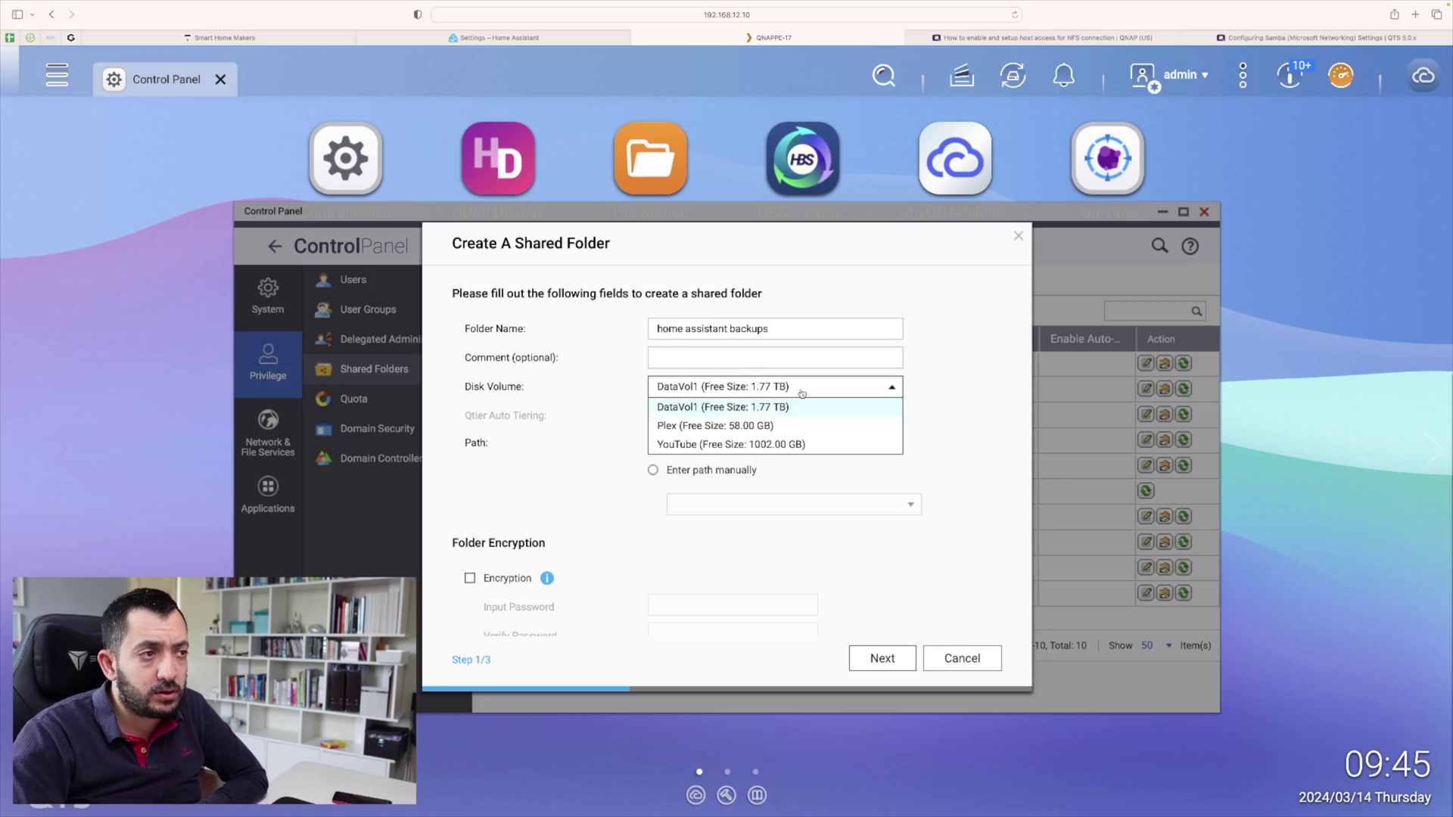
pyautogui.click(704, 406)
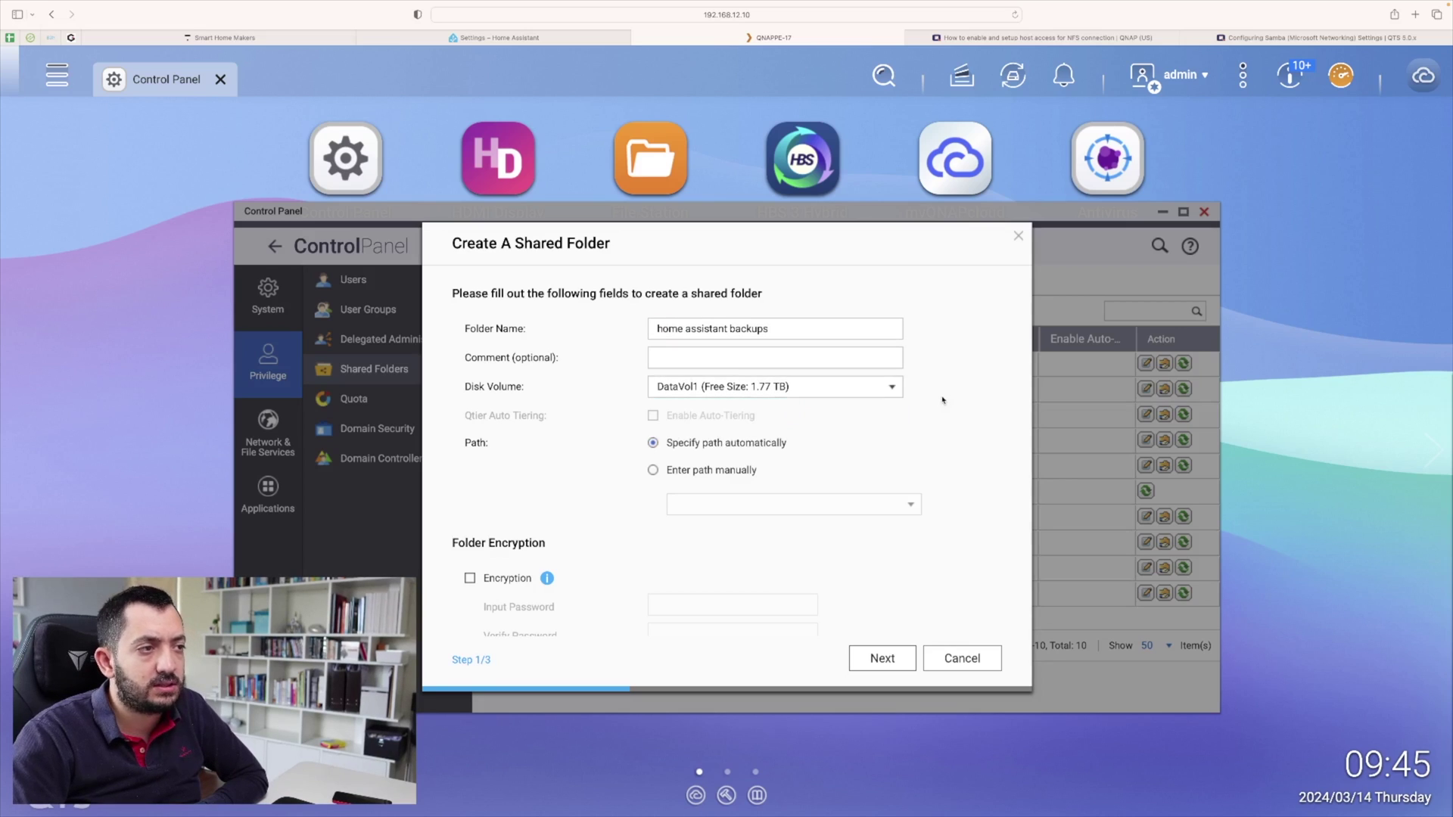
pyautogui.scroll(-1, 935, 400)
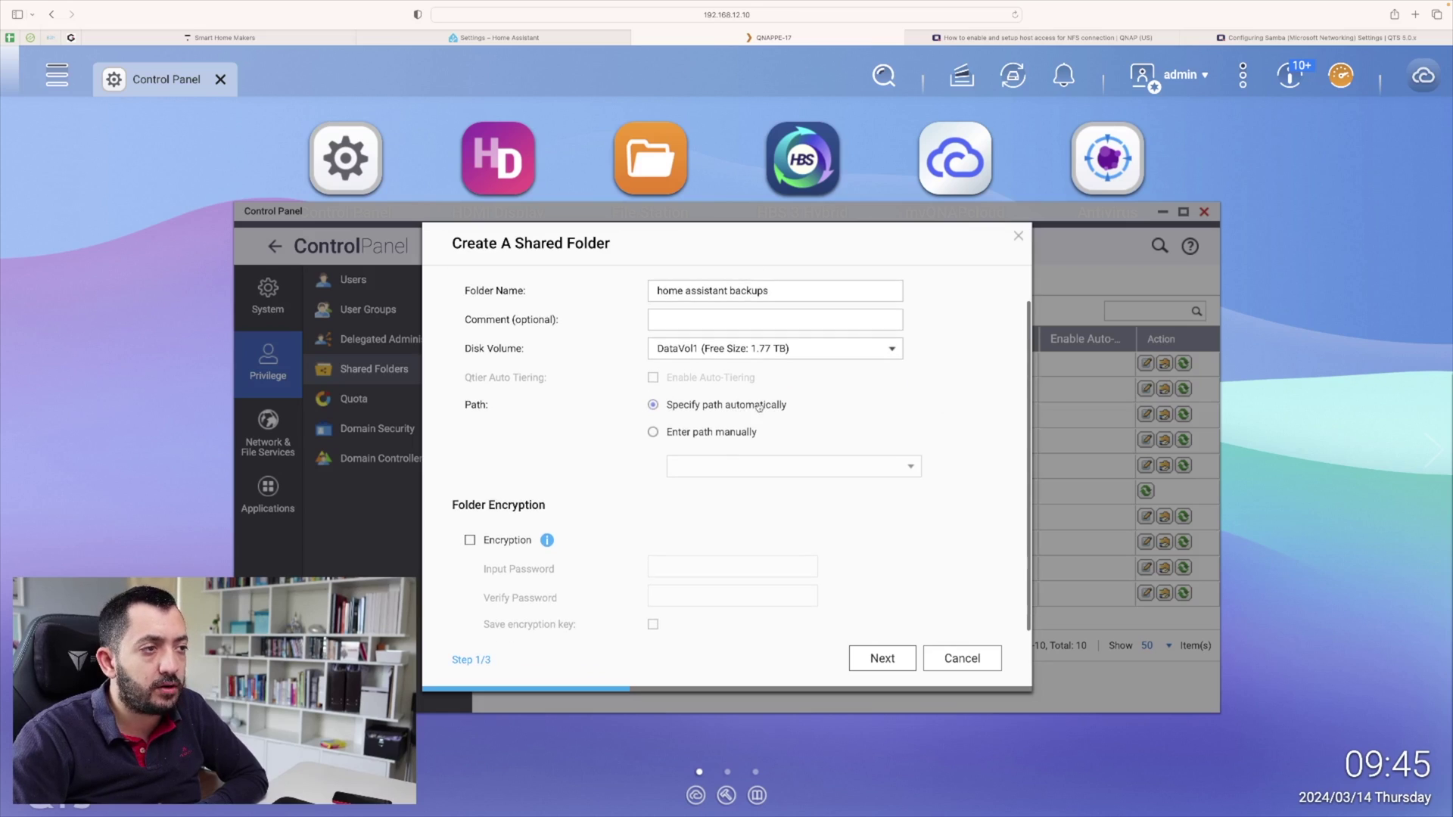
pyautogui.scroll(-1, 807, 406)
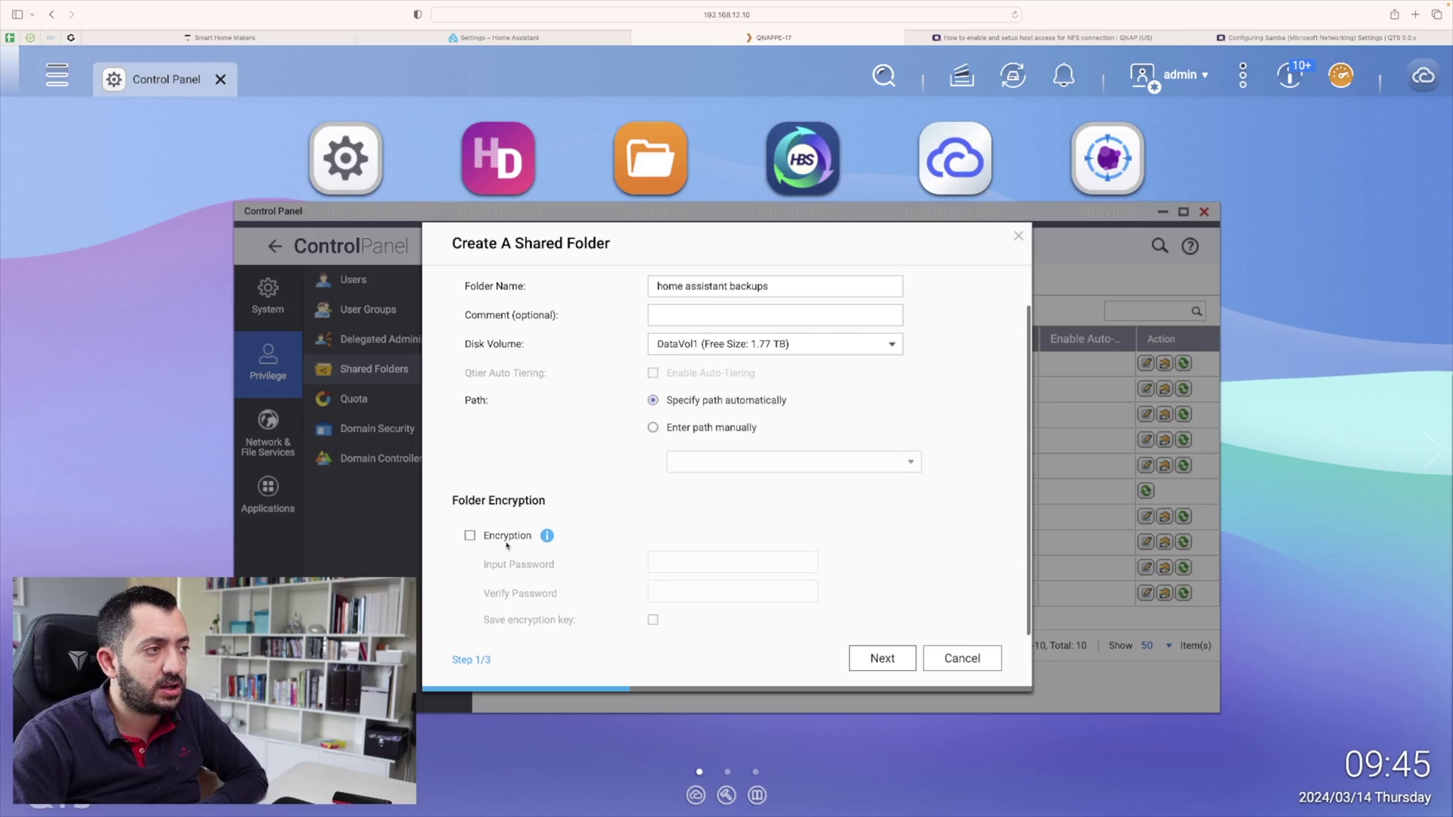
pyautogui.click(881, 659)
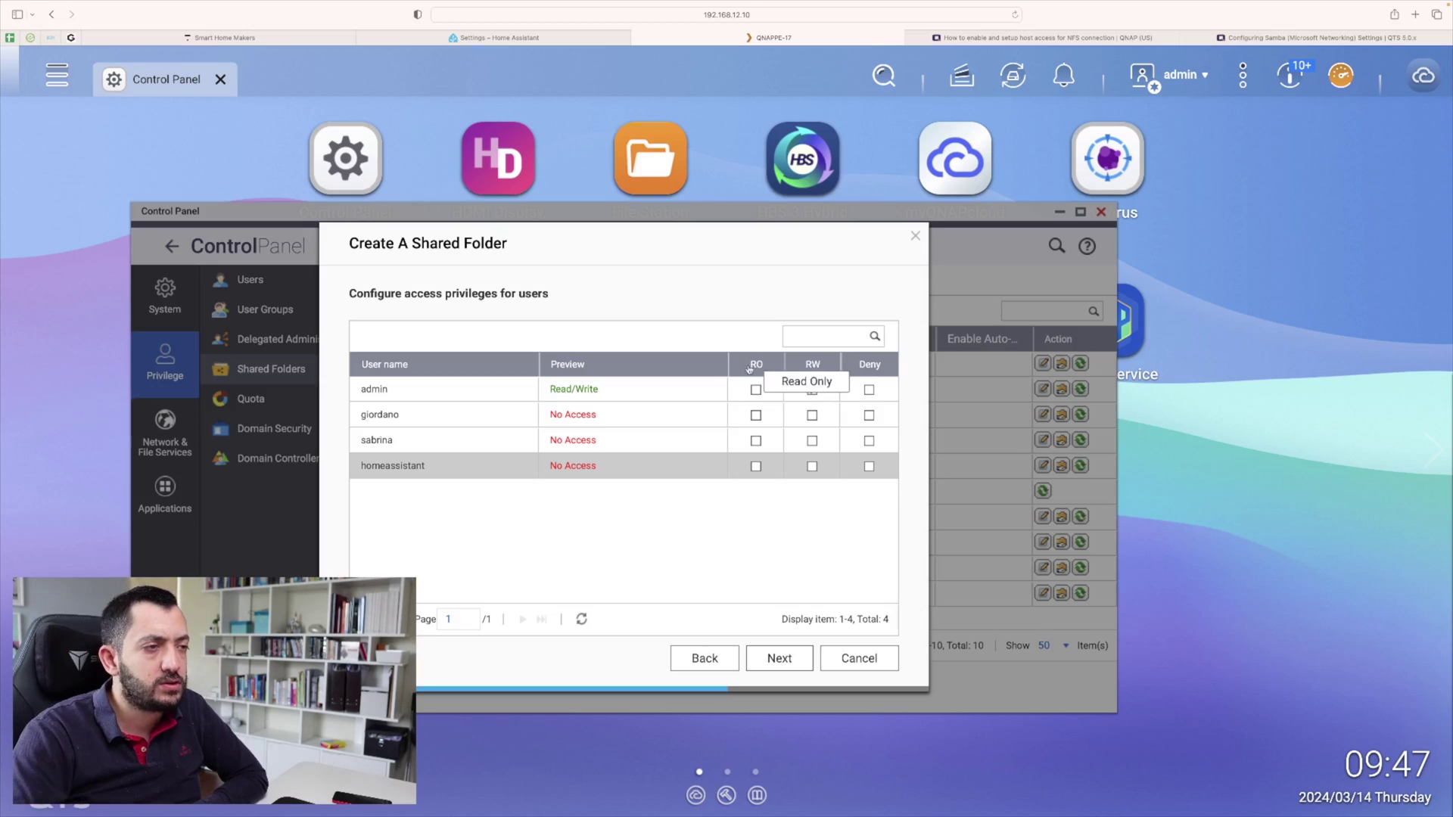
# Give the homeassistant user read/write access and finish creating the shared folder
pyautogui.click(812, 466)
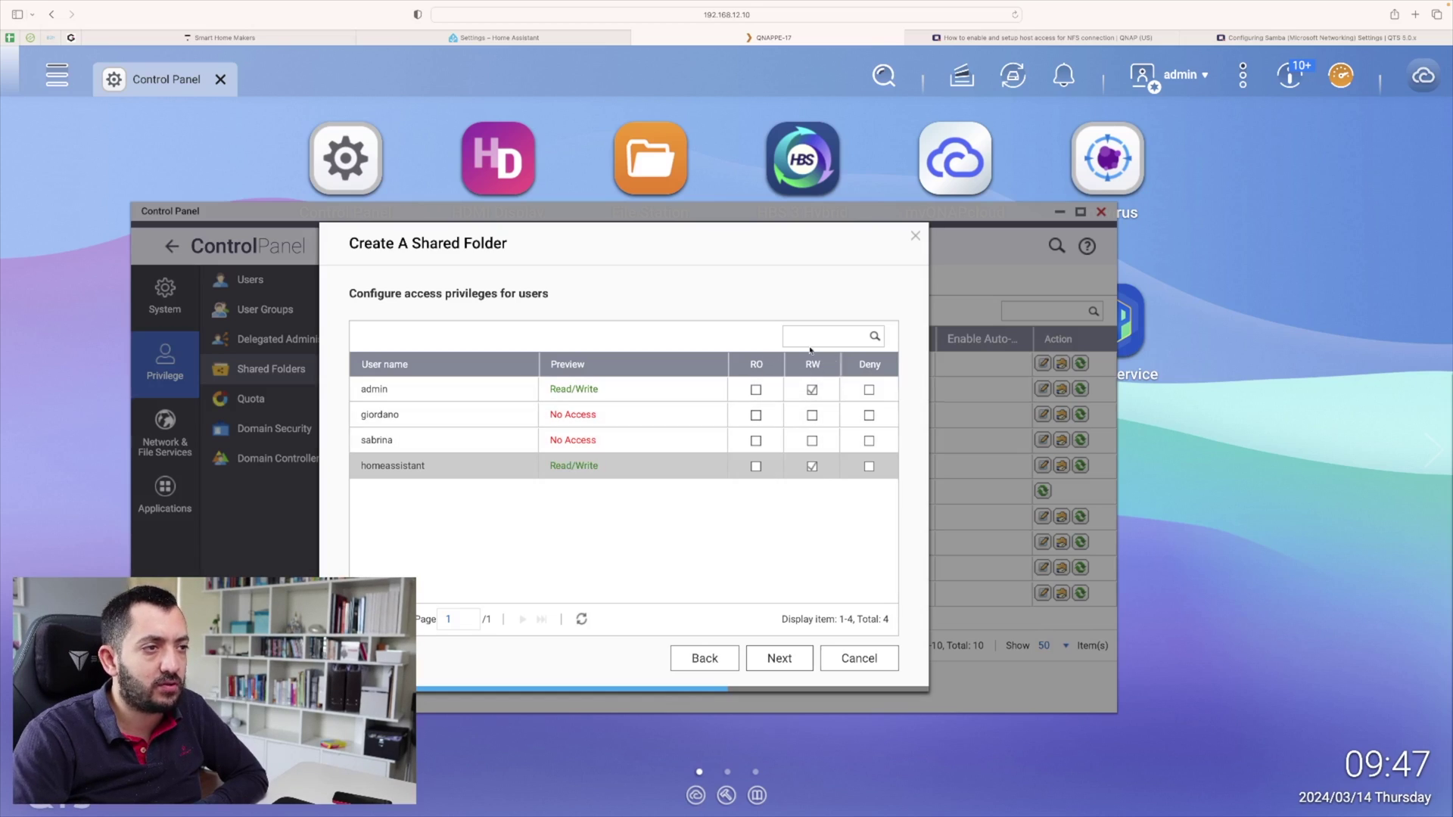
pyautogui.click(785, 660)
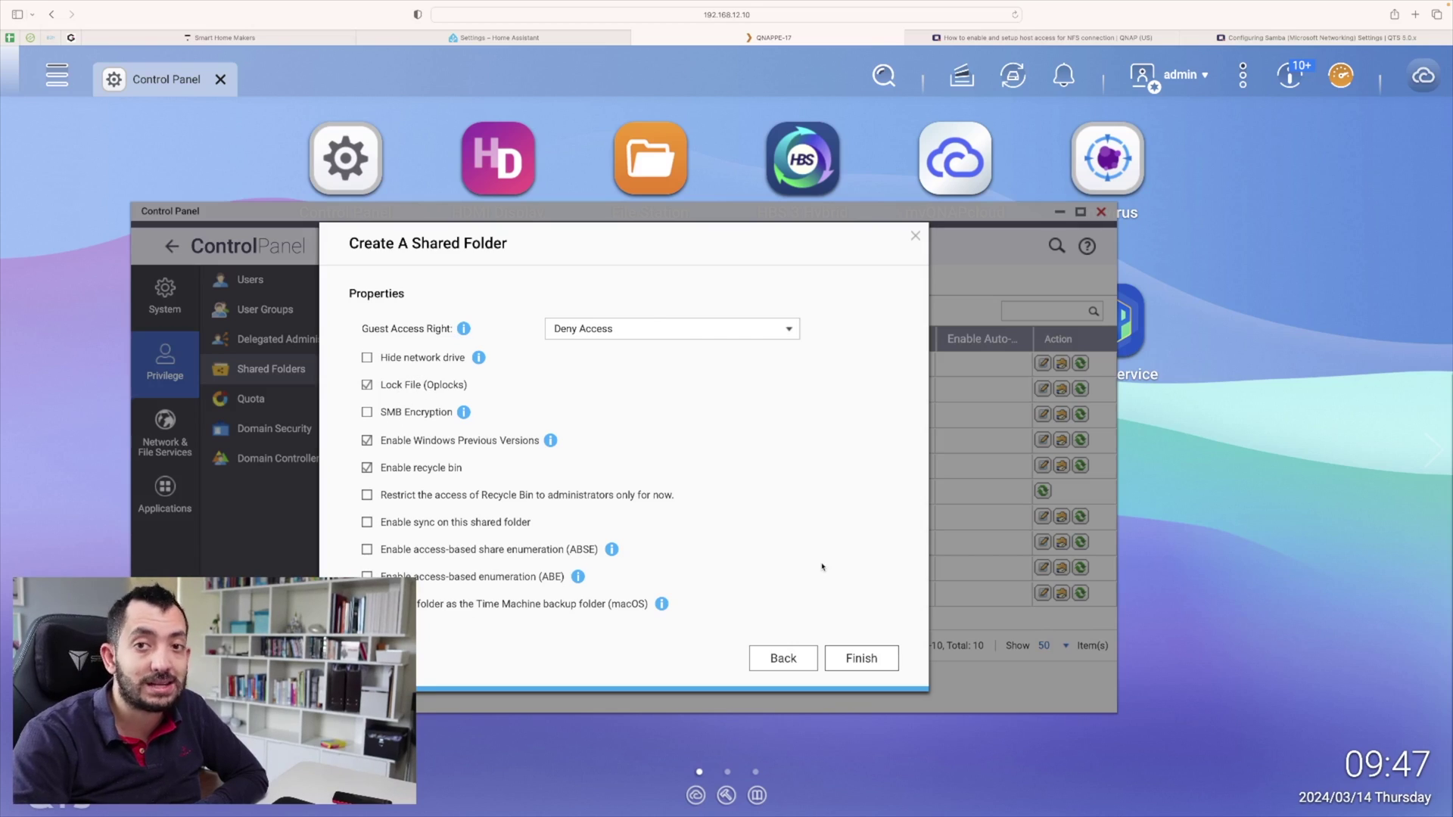
pyautogui.click(858, 660)
pyautogui.click(856, 561)
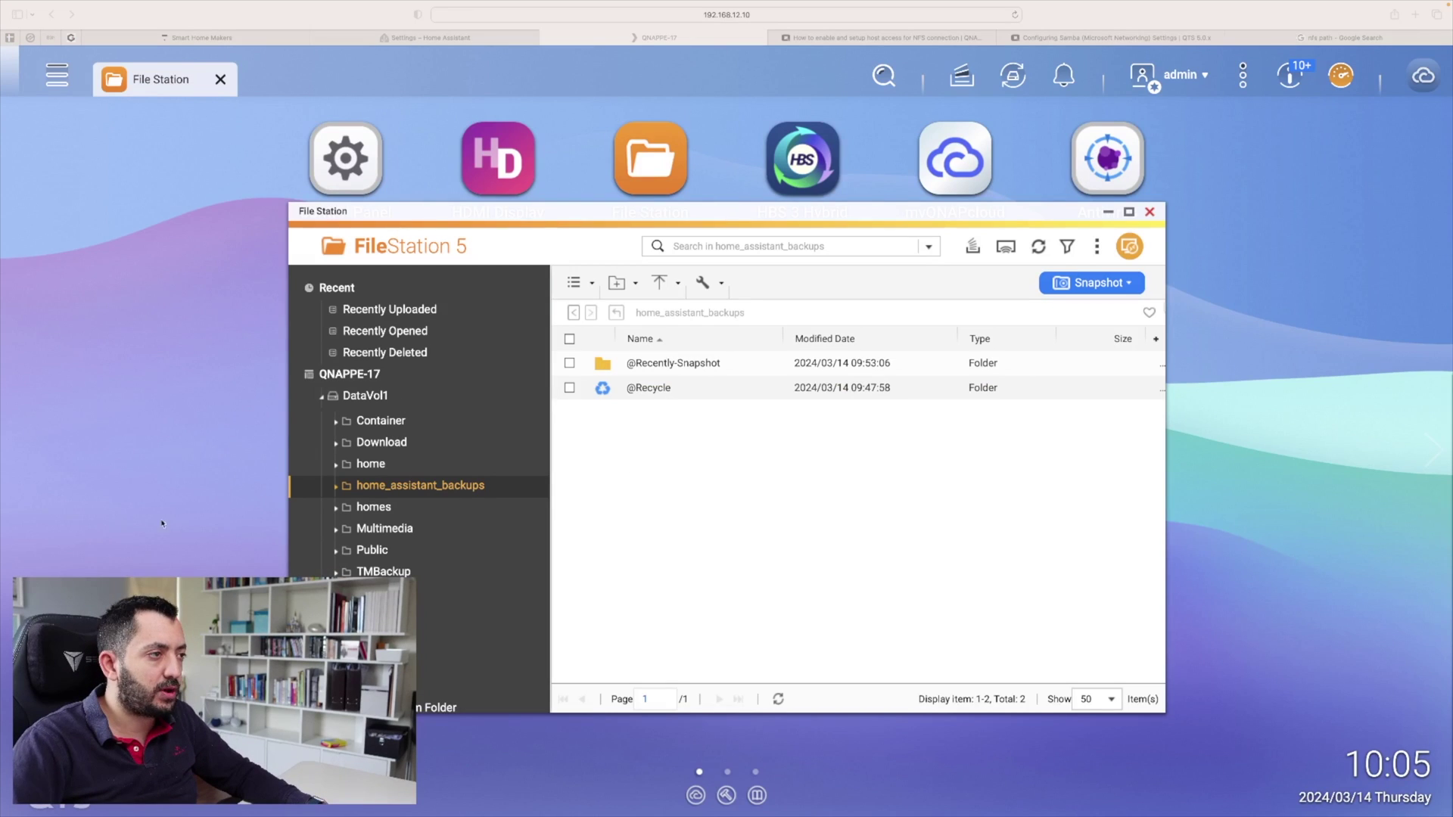
pyautogui.click(490, 489)
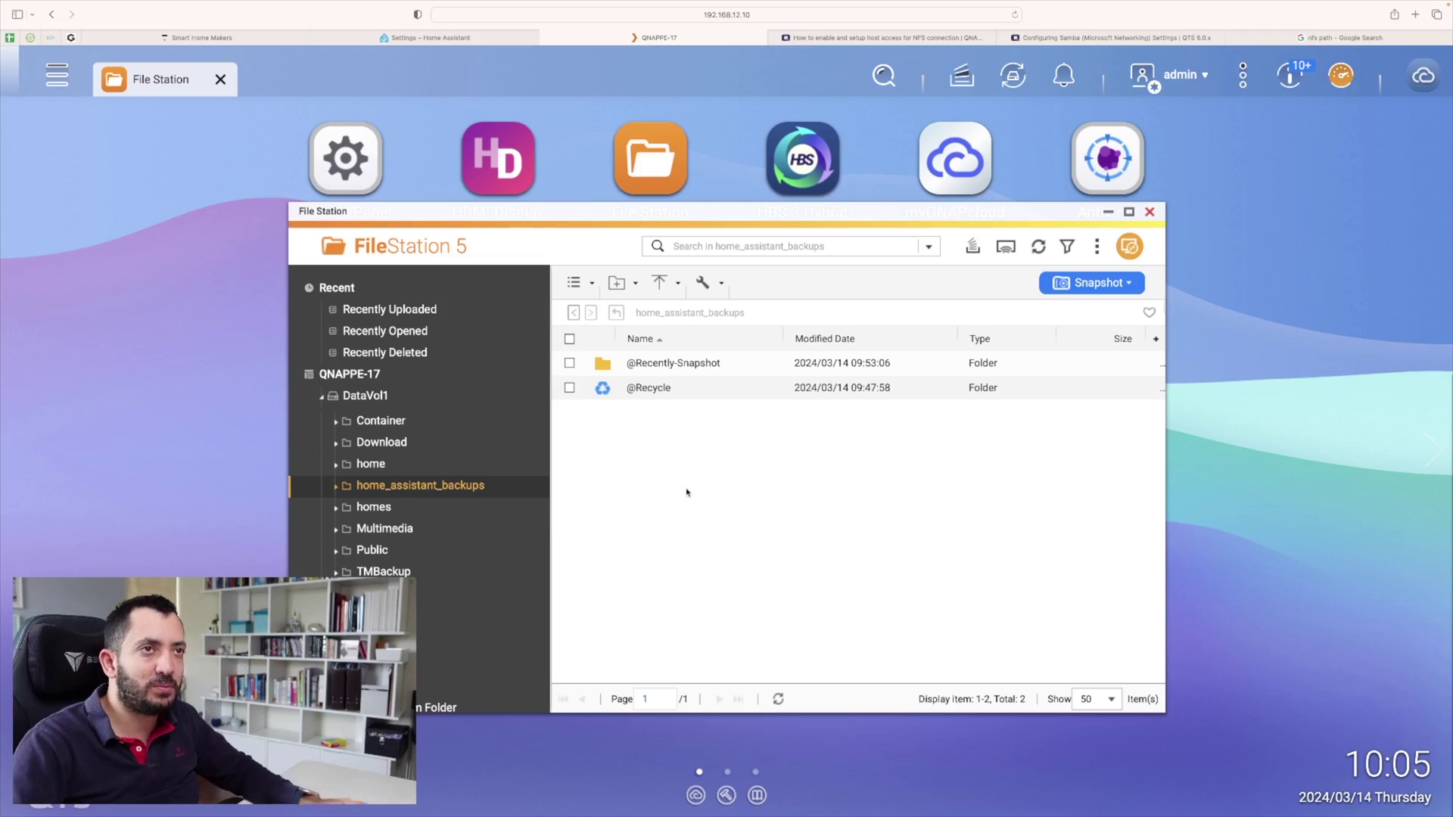
pyautogui.click(470, 39)
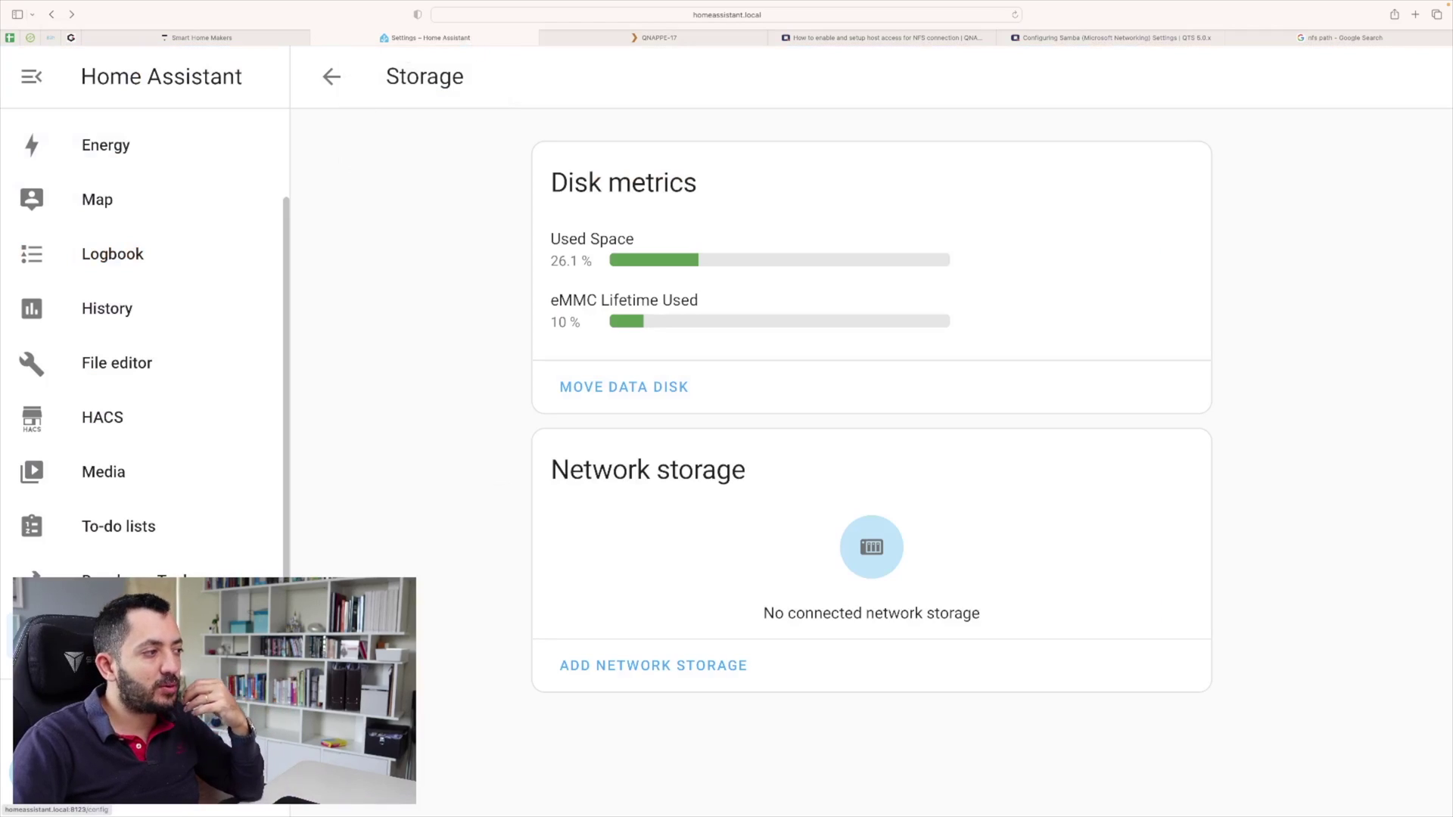
# Go to Settings > System > Storage, where no network storage is connected yet
pyautogui.click(45, 634)
pyautogui.scroll(-10, 777, 456)
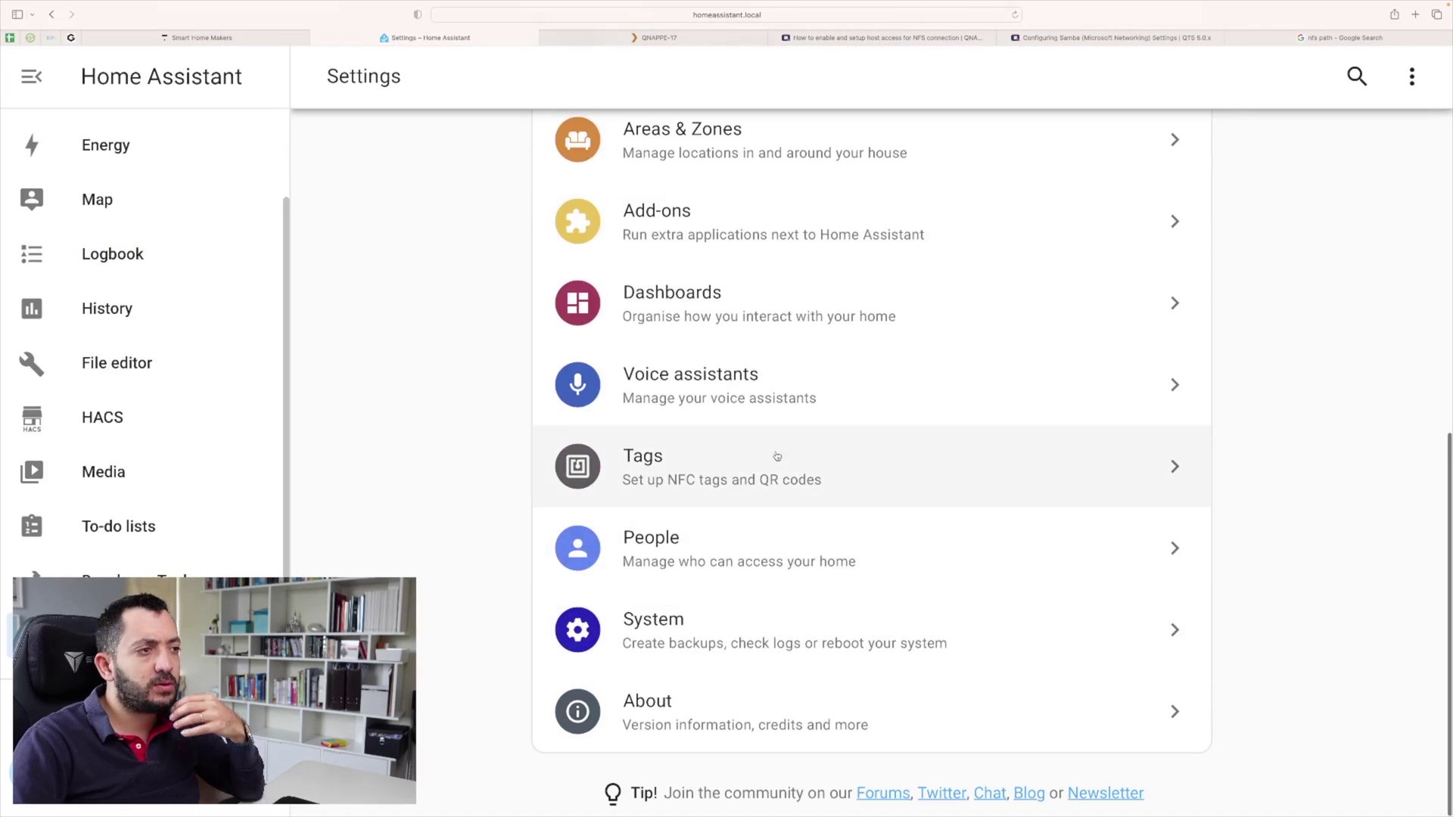
pyautogui.click(896, 642)
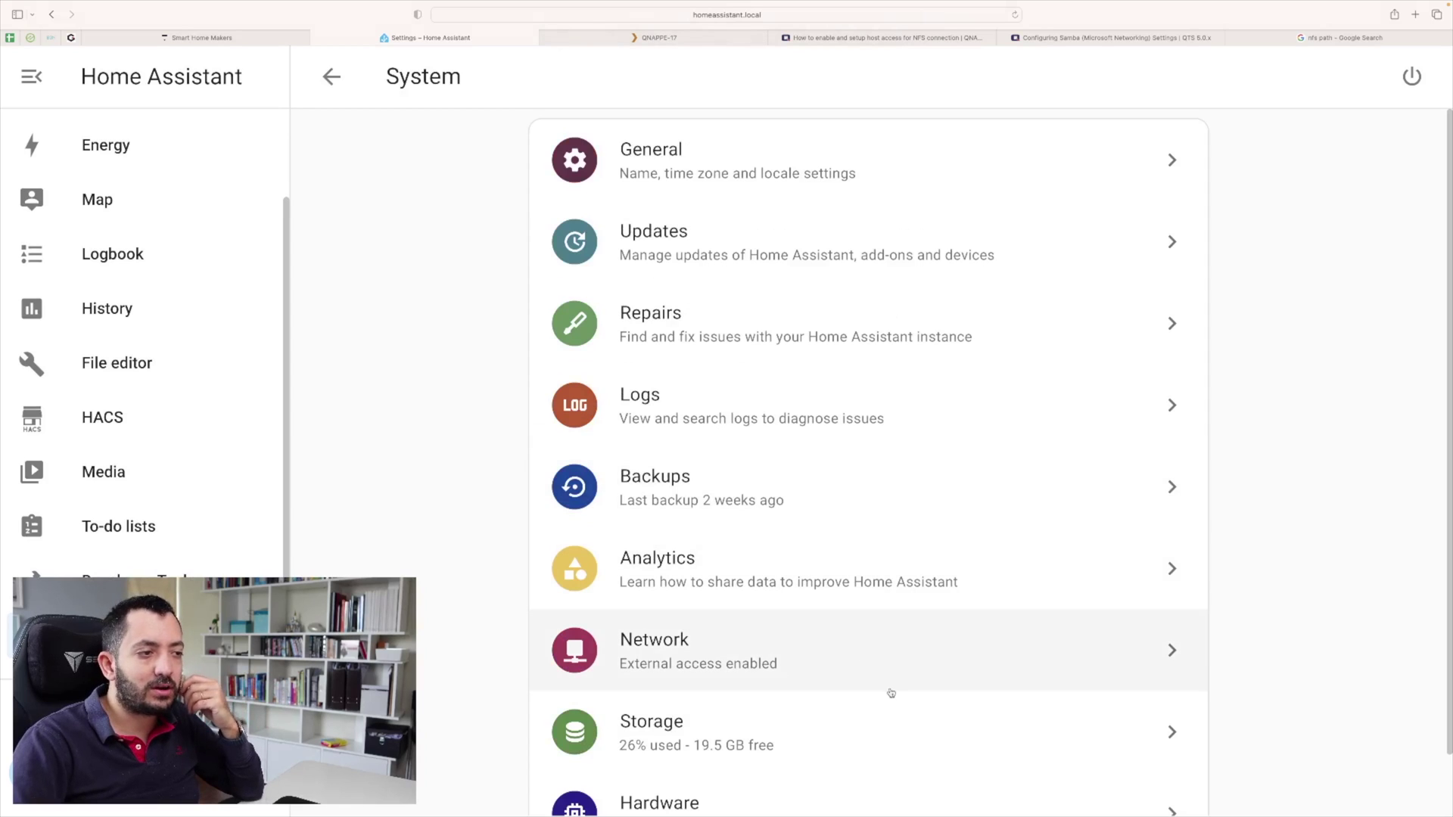
pyautogui.click(892, 739)
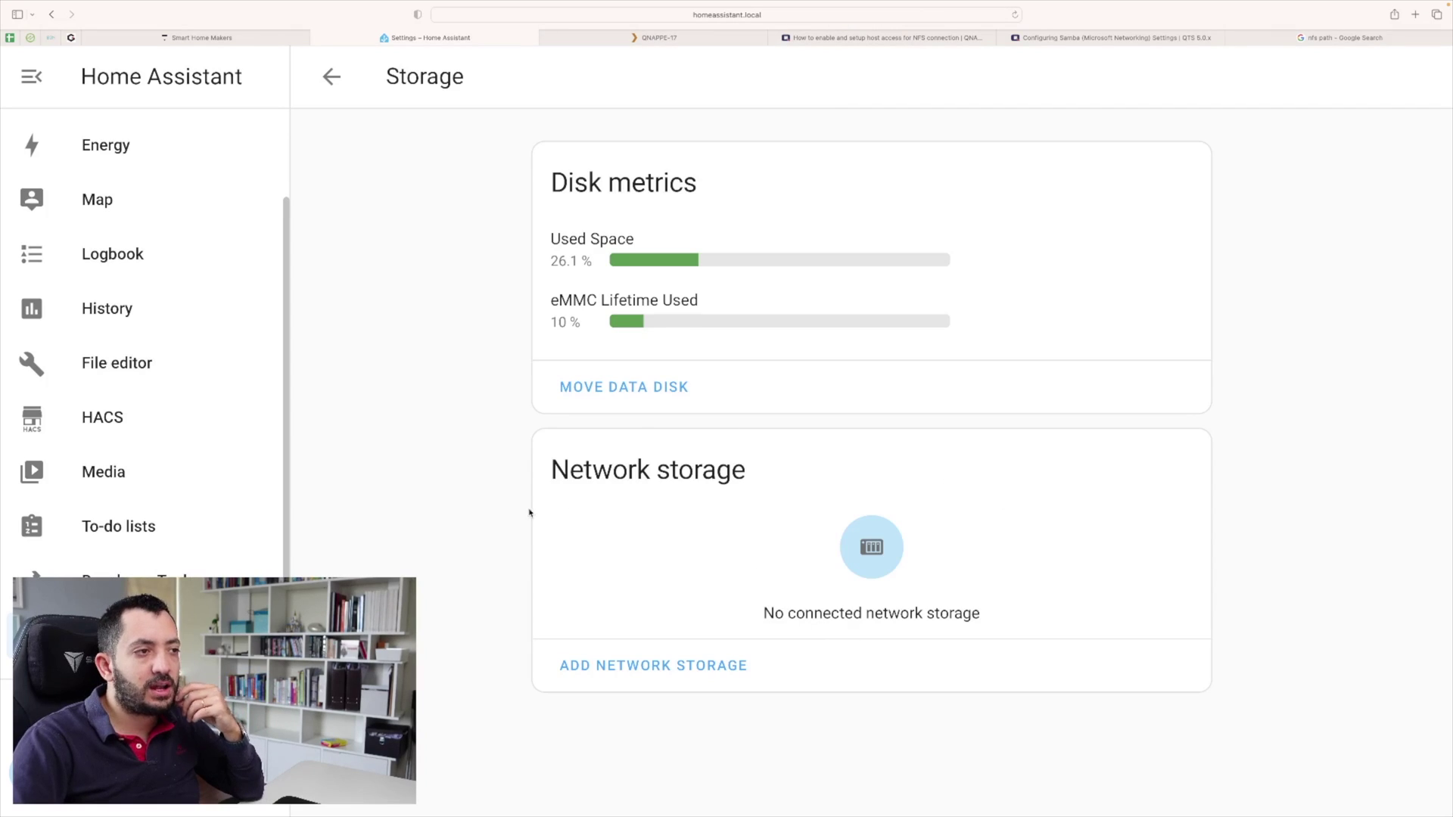
pyautogui.moveTo(822, 614); pyautogui.dragTo(1034, 615)
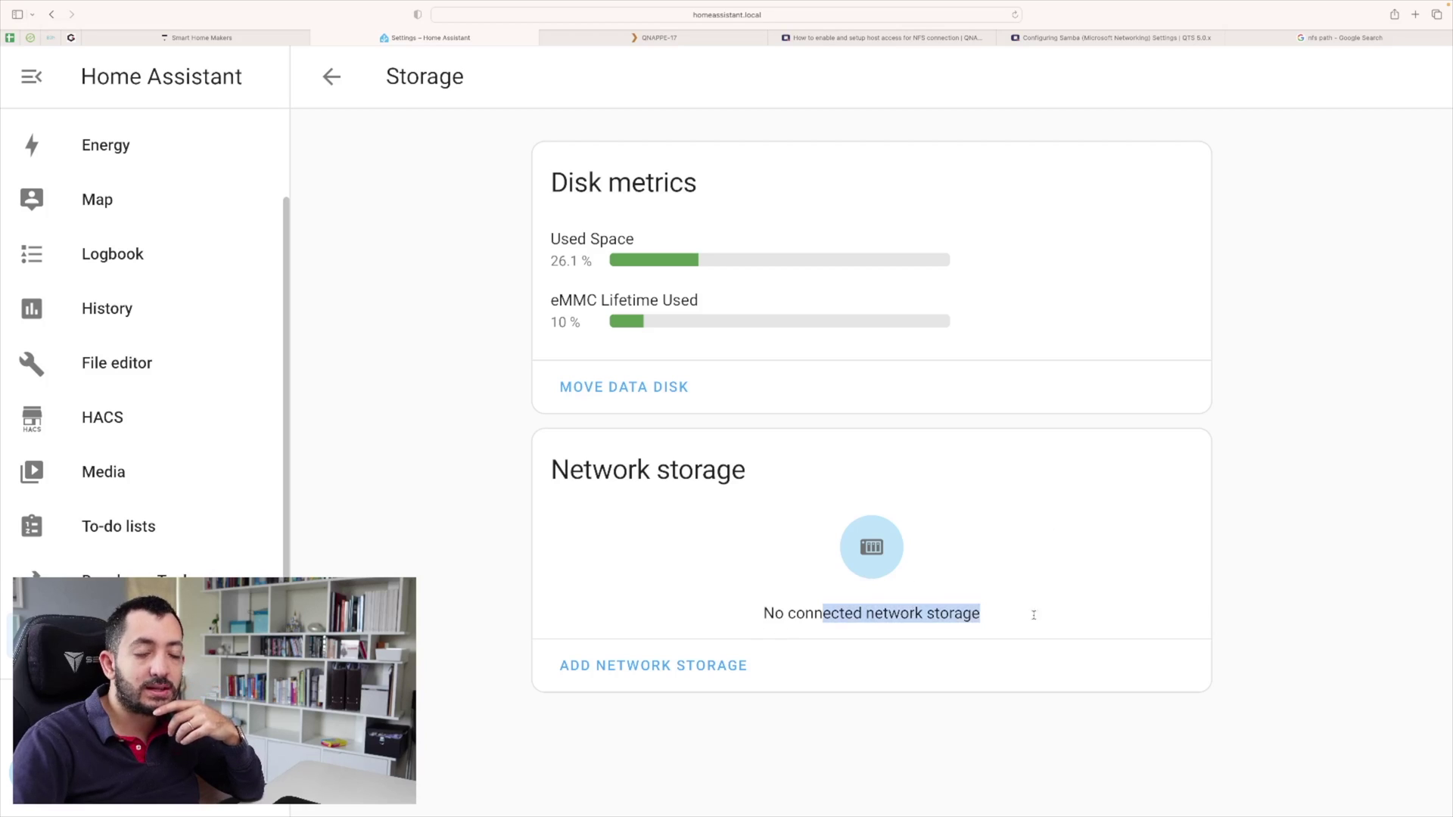
# Start adding a network storage and name it NAS
pyautogui.click(639, 673)
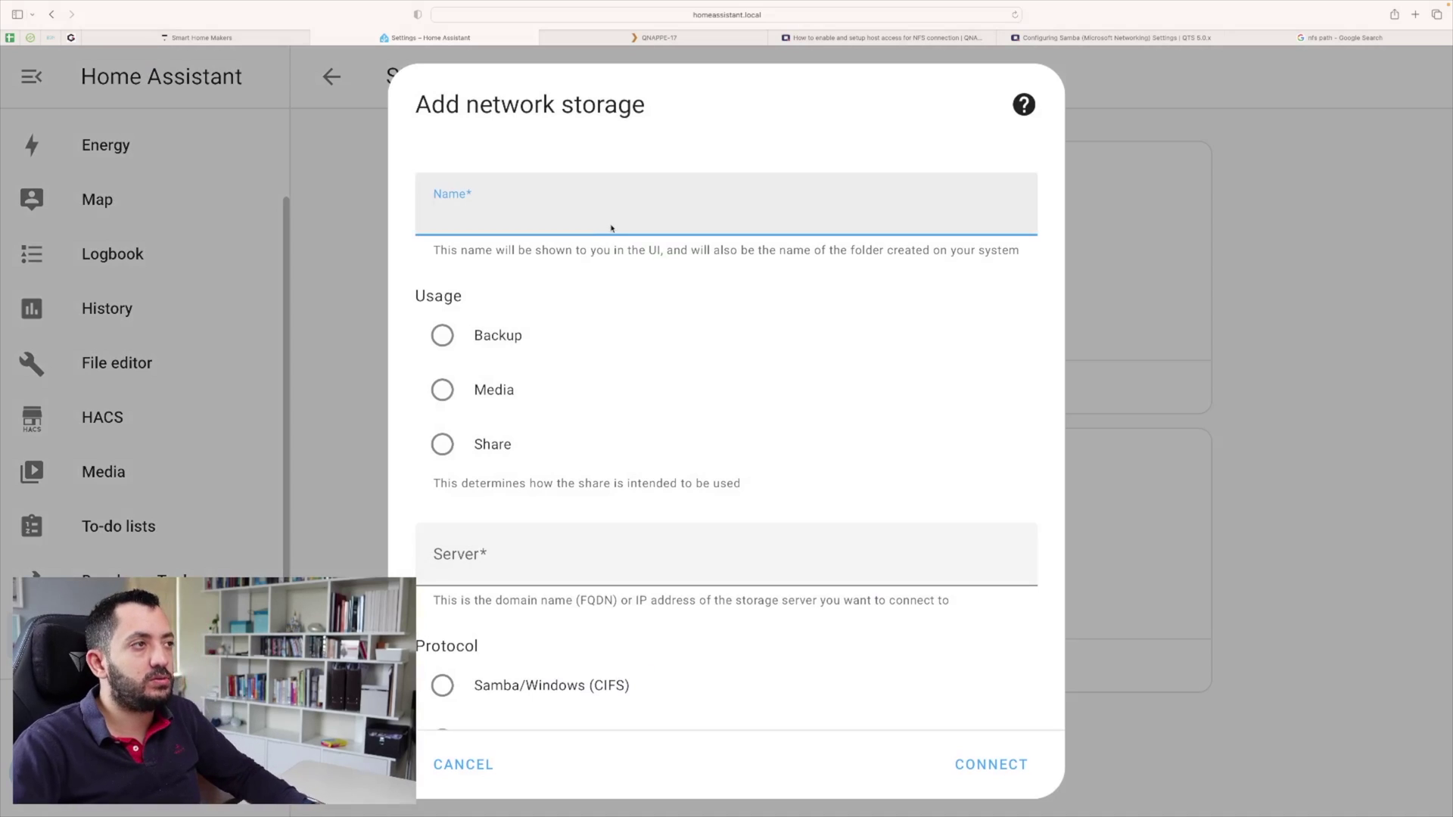
pyautogui.write('NAS')
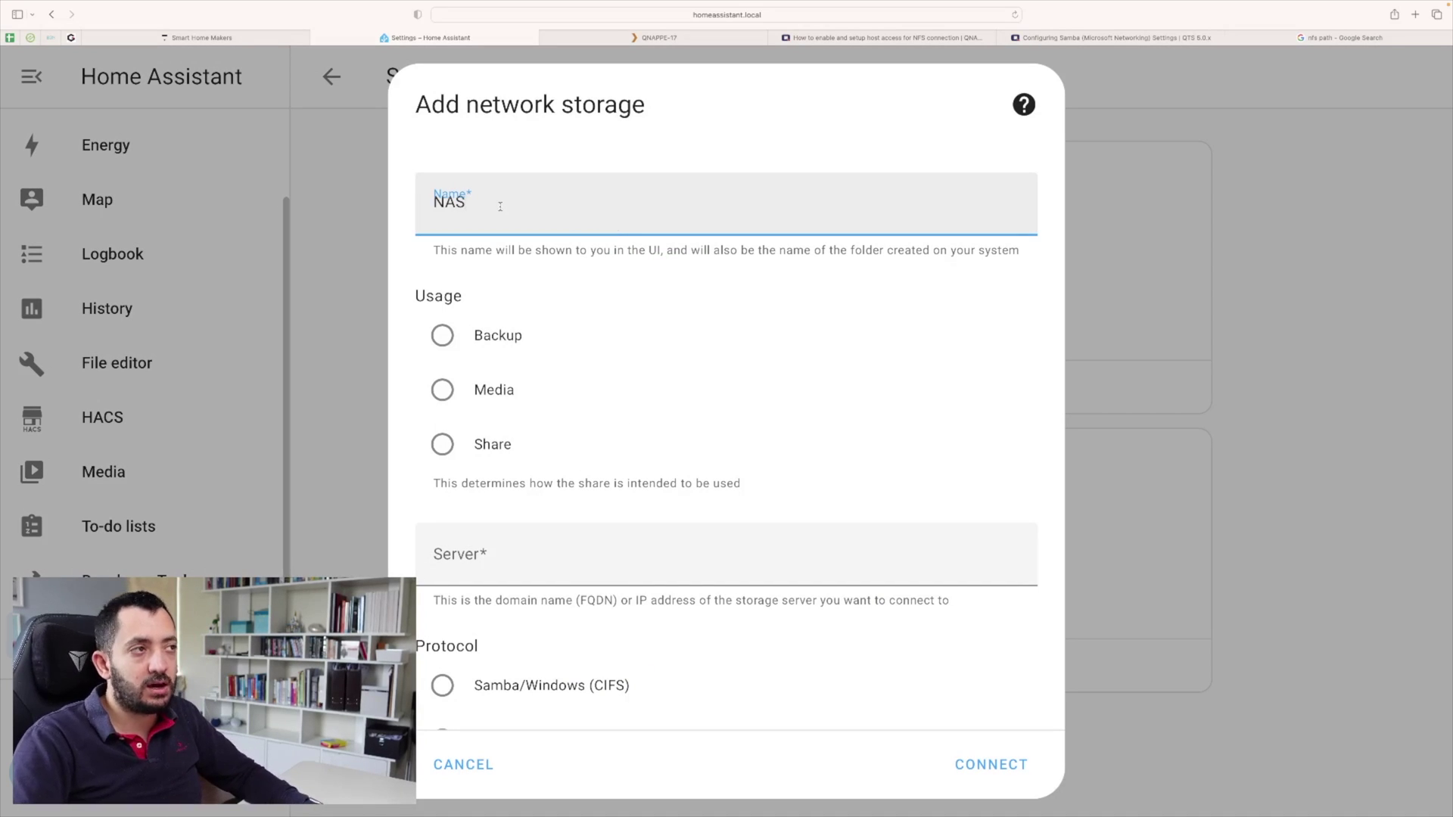
pyautogui.write(' ss')
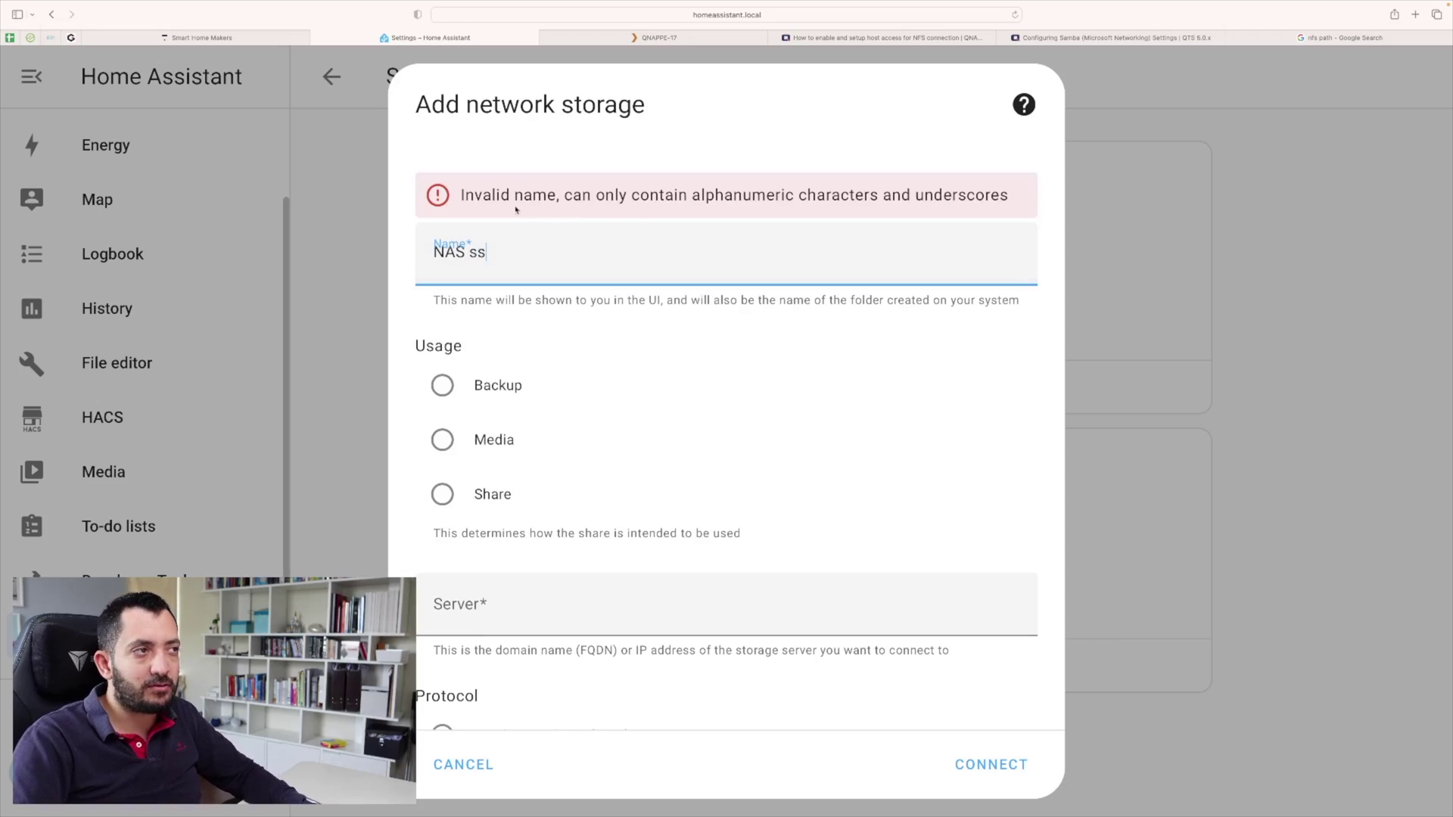
pyautogui.doubleClick(479, 262)
pyautogui.click(471, 262)
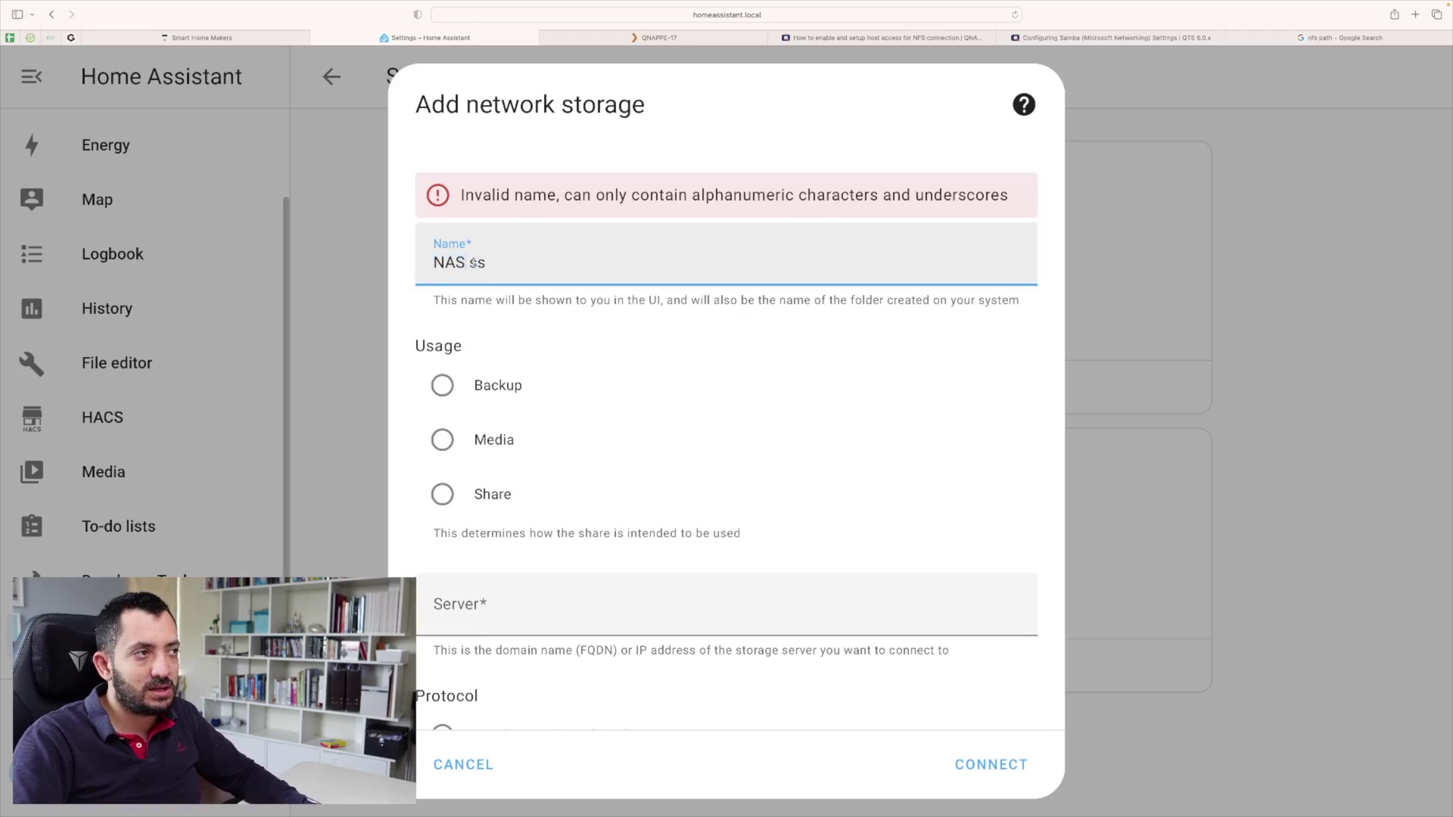
pyautogui.press('BackSpace')
pyautogui.press('BackSpace')
pyautogui.press('BackSpace')
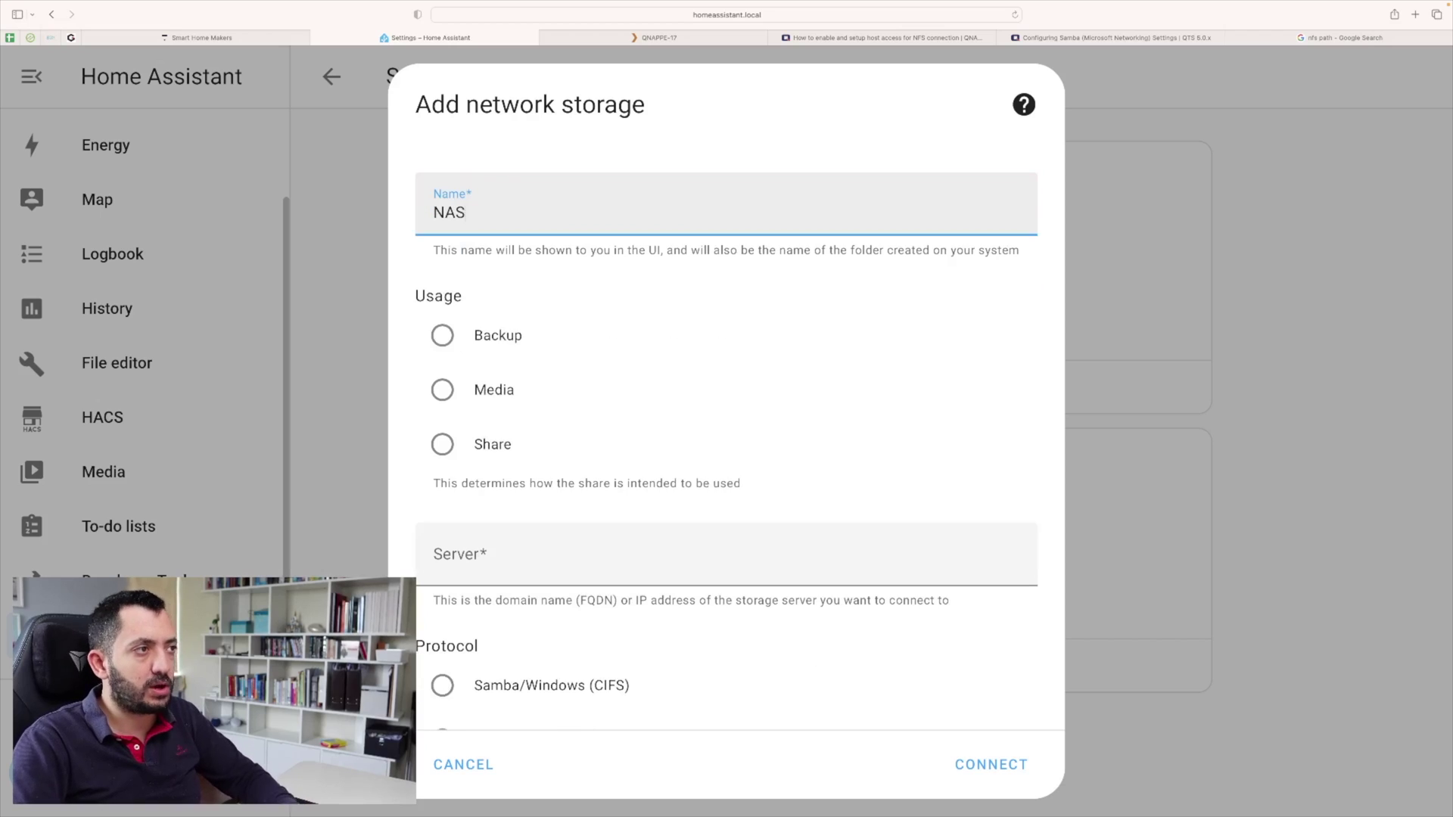
# Set the storage usage to Backup and the server to 192.168.12.10
pyautogui.click(452, 350)
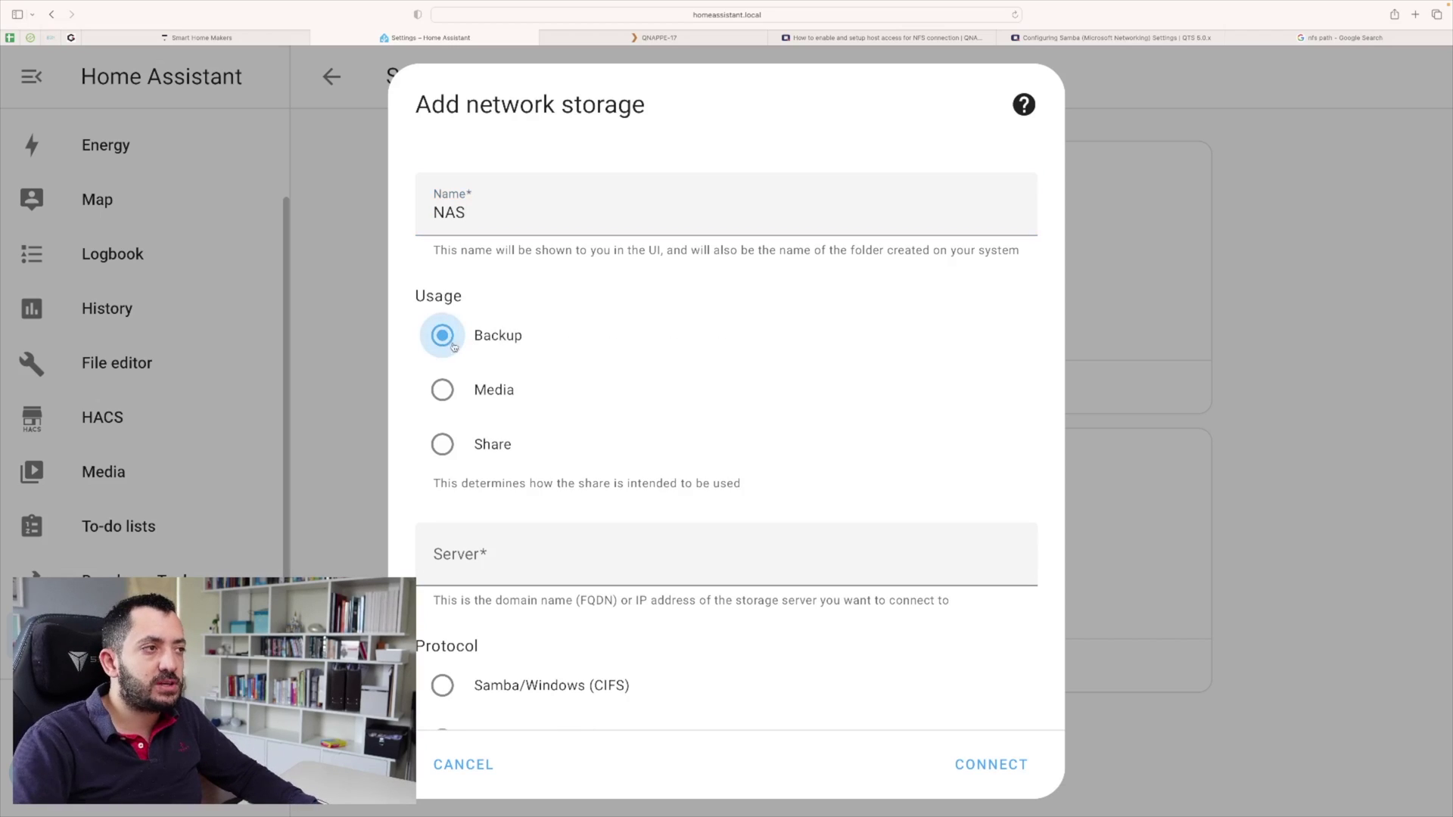
pyautogui.scroll(-2, 550, 340)
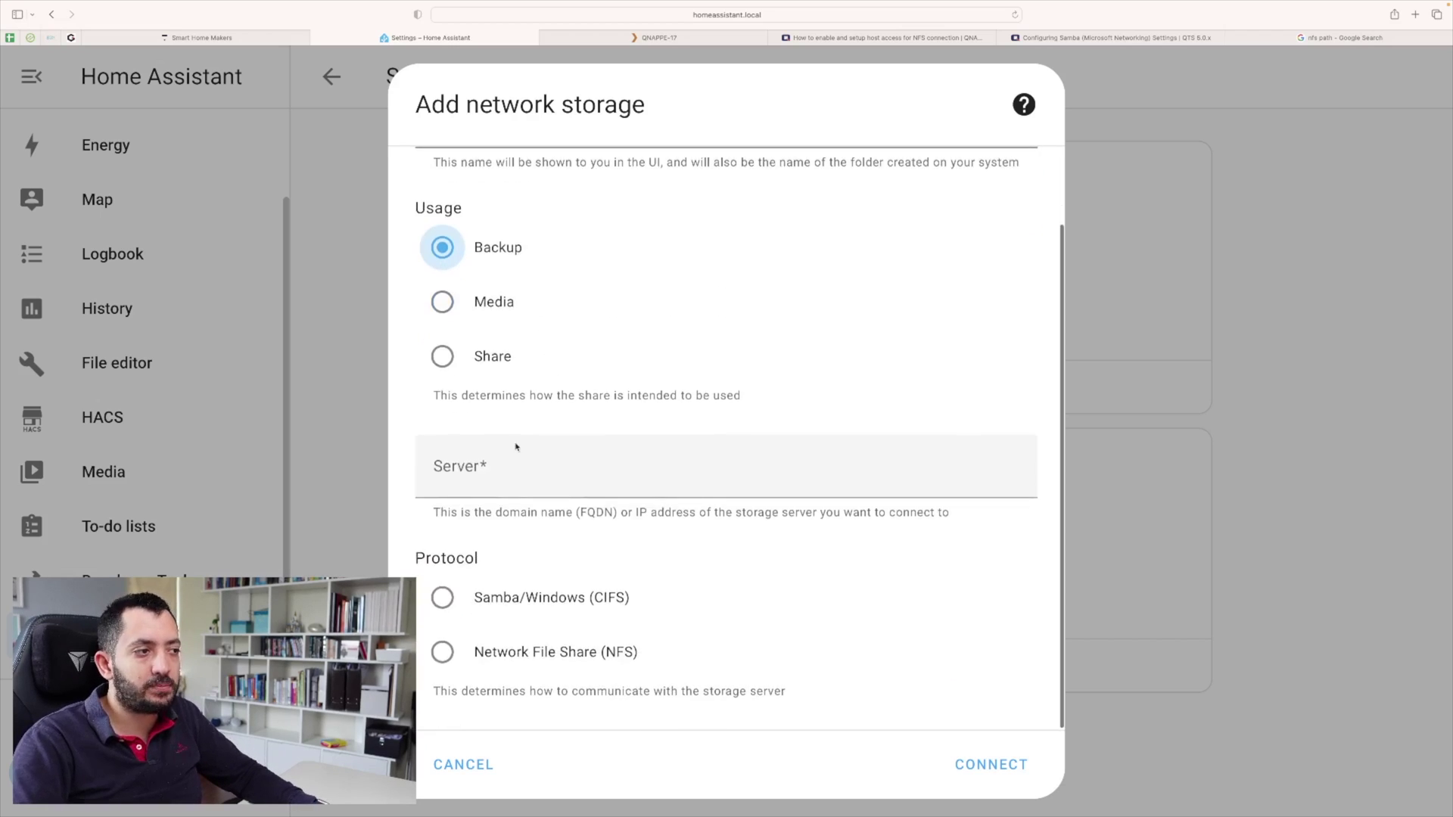
pyautogui.click(529, 477)
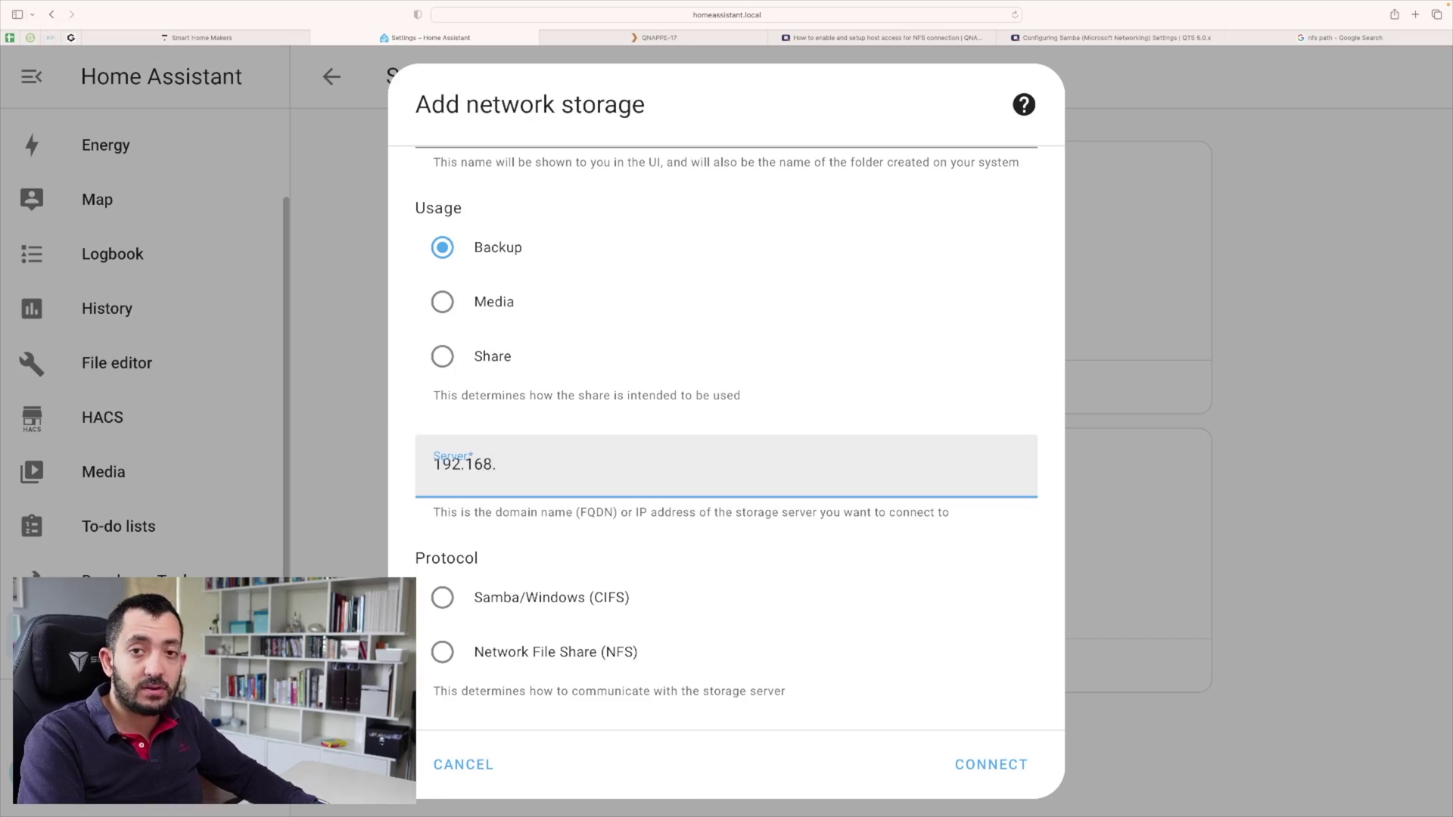
pyautogui.write('192.168.12.14')
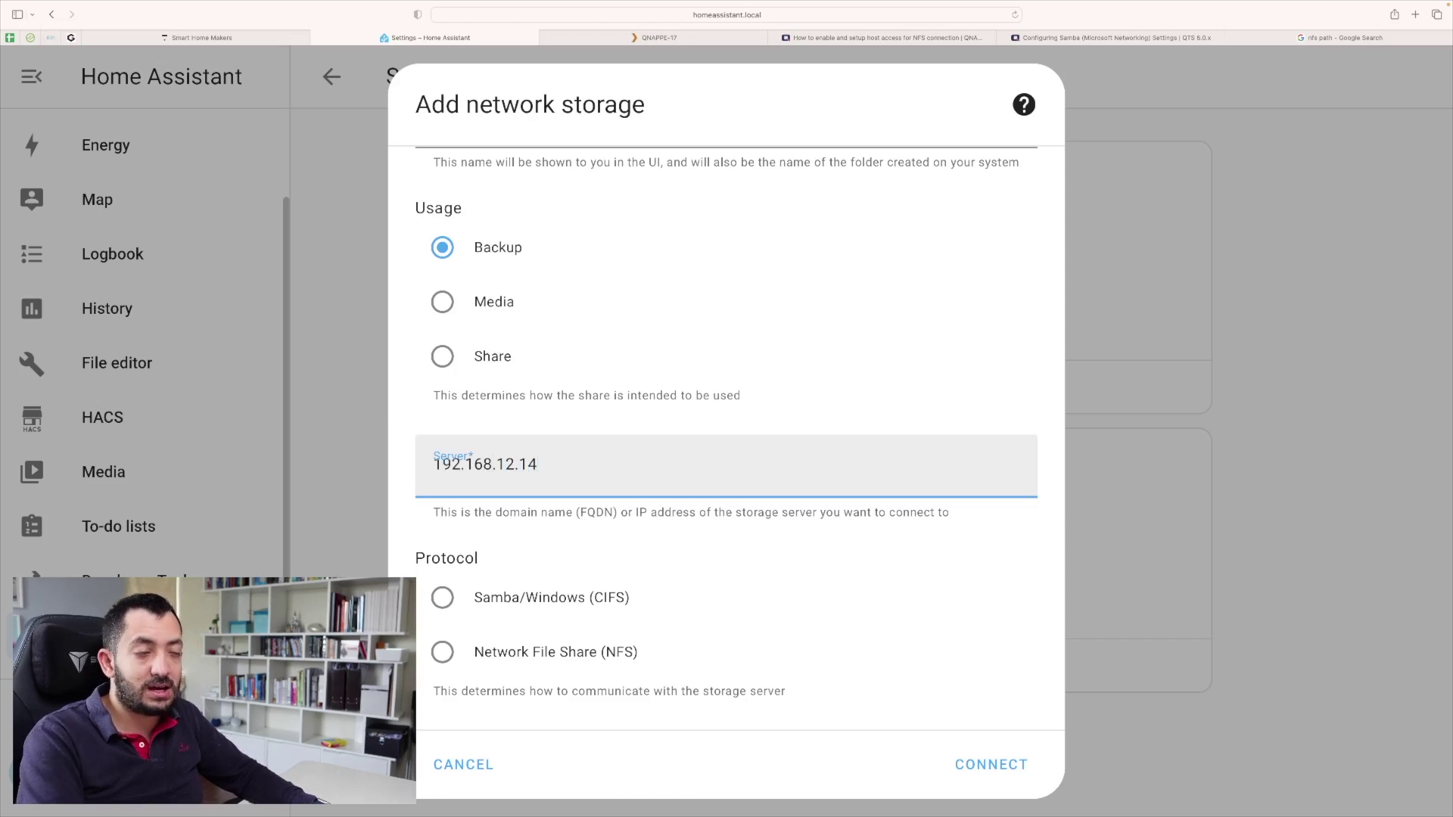
pyautogui.press('BackSpace')
pyautogui.write('0')
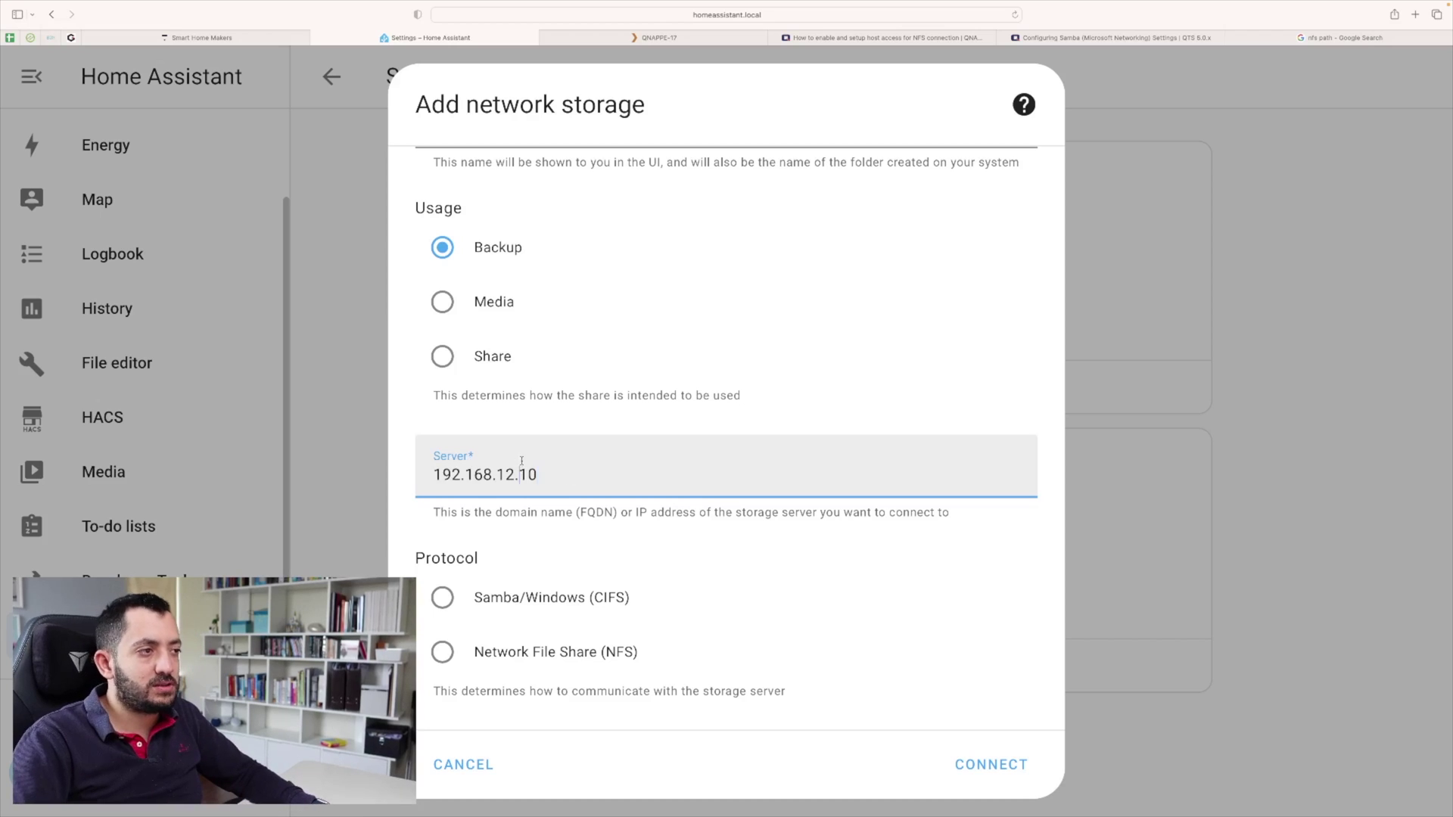
pyautogui.scroll(-1, 566, 477)
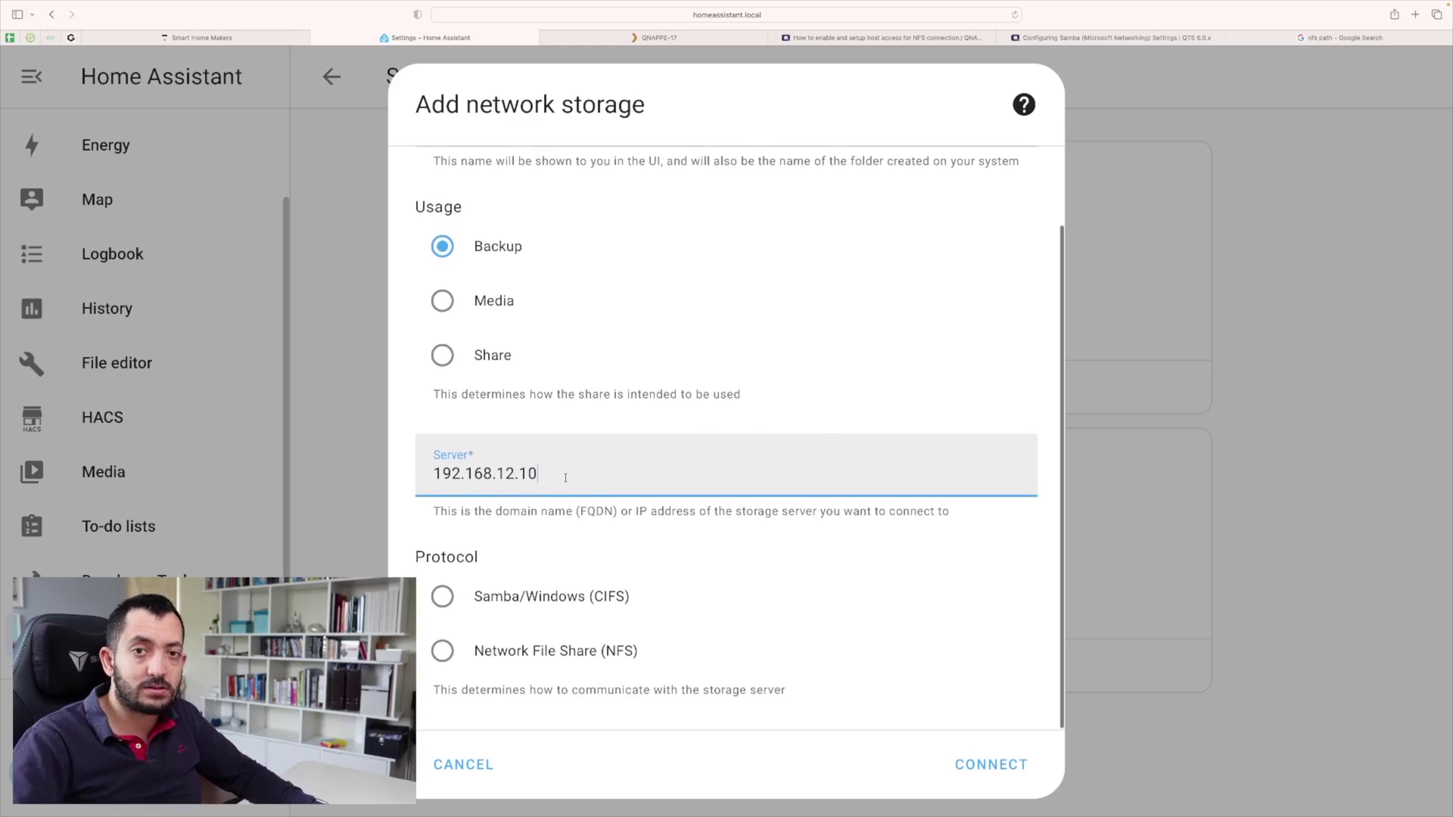
# Choose Samba/Windows (CIFS) and enter home_assistant_backups as the remote share
pyautogui.click(477, 597)
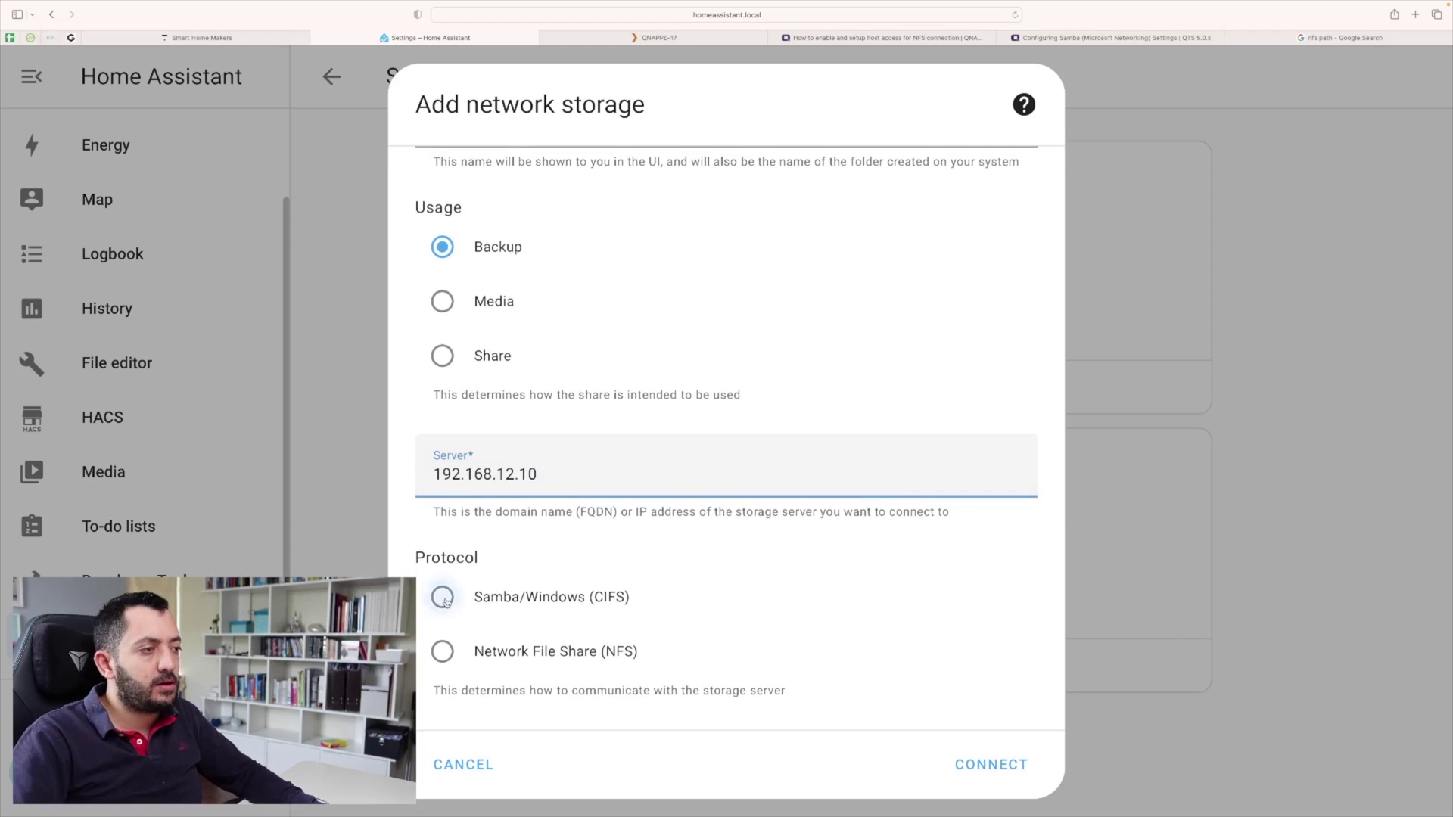
pyautogui.scroll(-5, 776, 602)
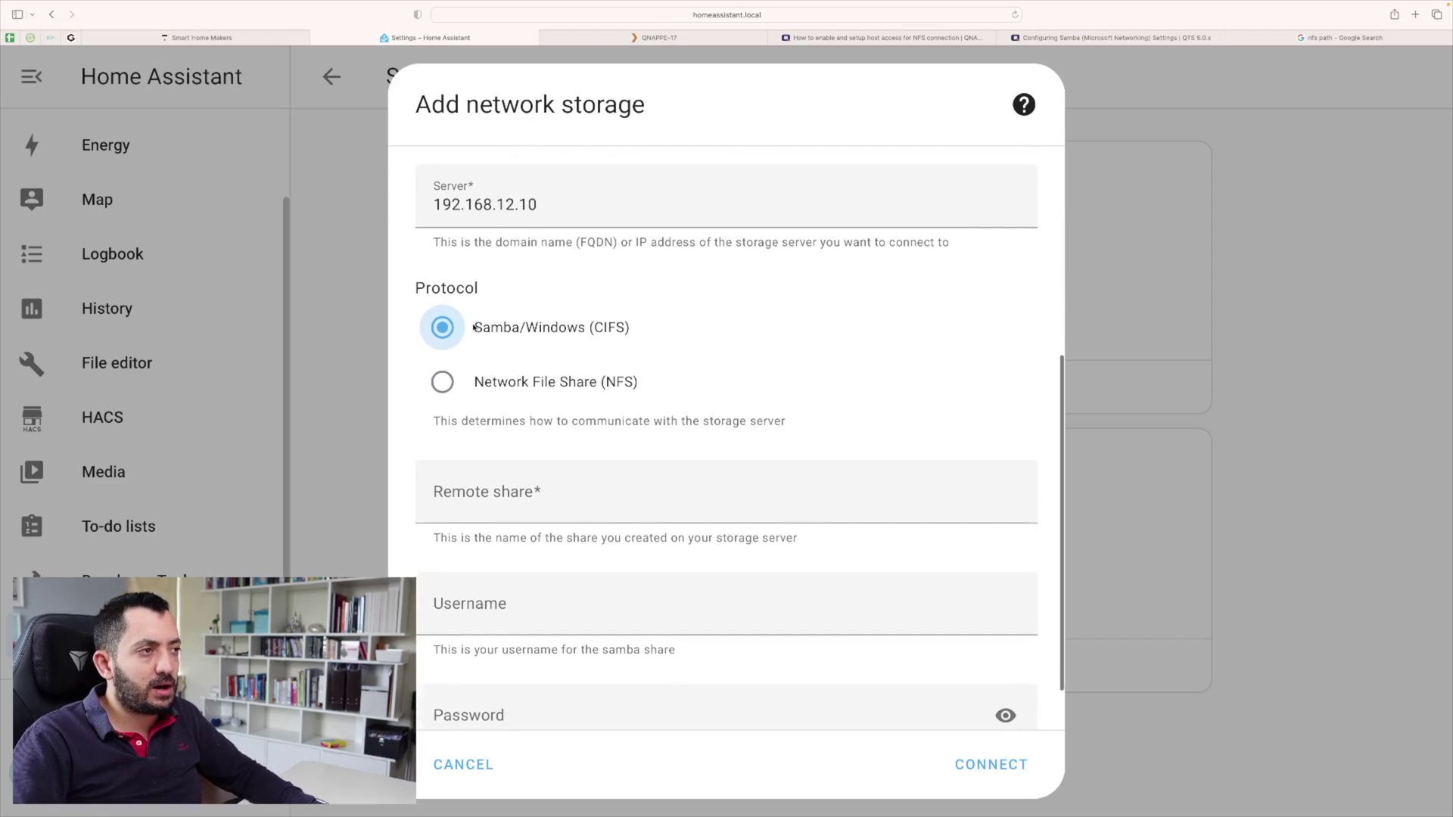
pyautogui.click(549, 495)
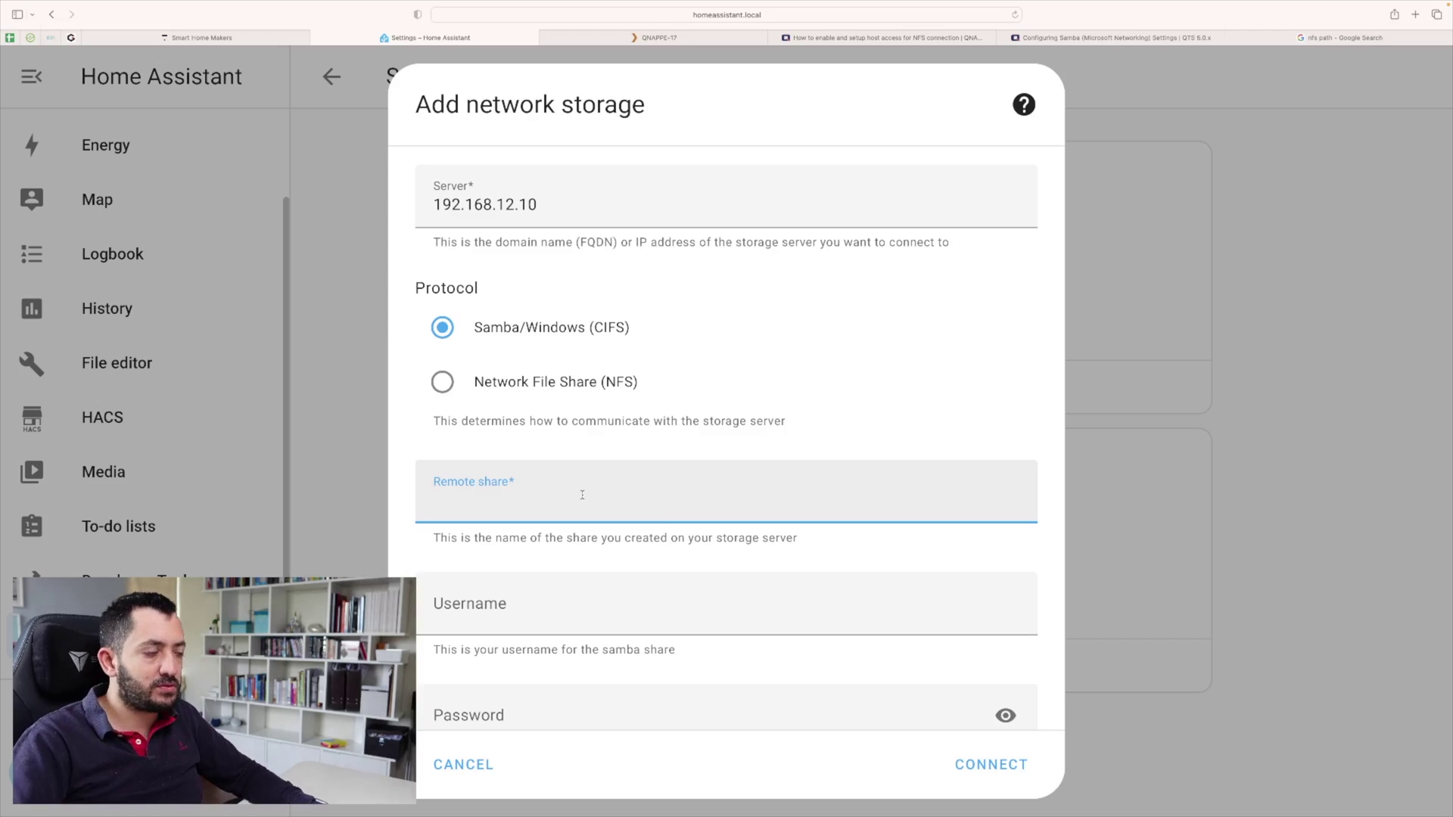
pyautogui.write('home_as')
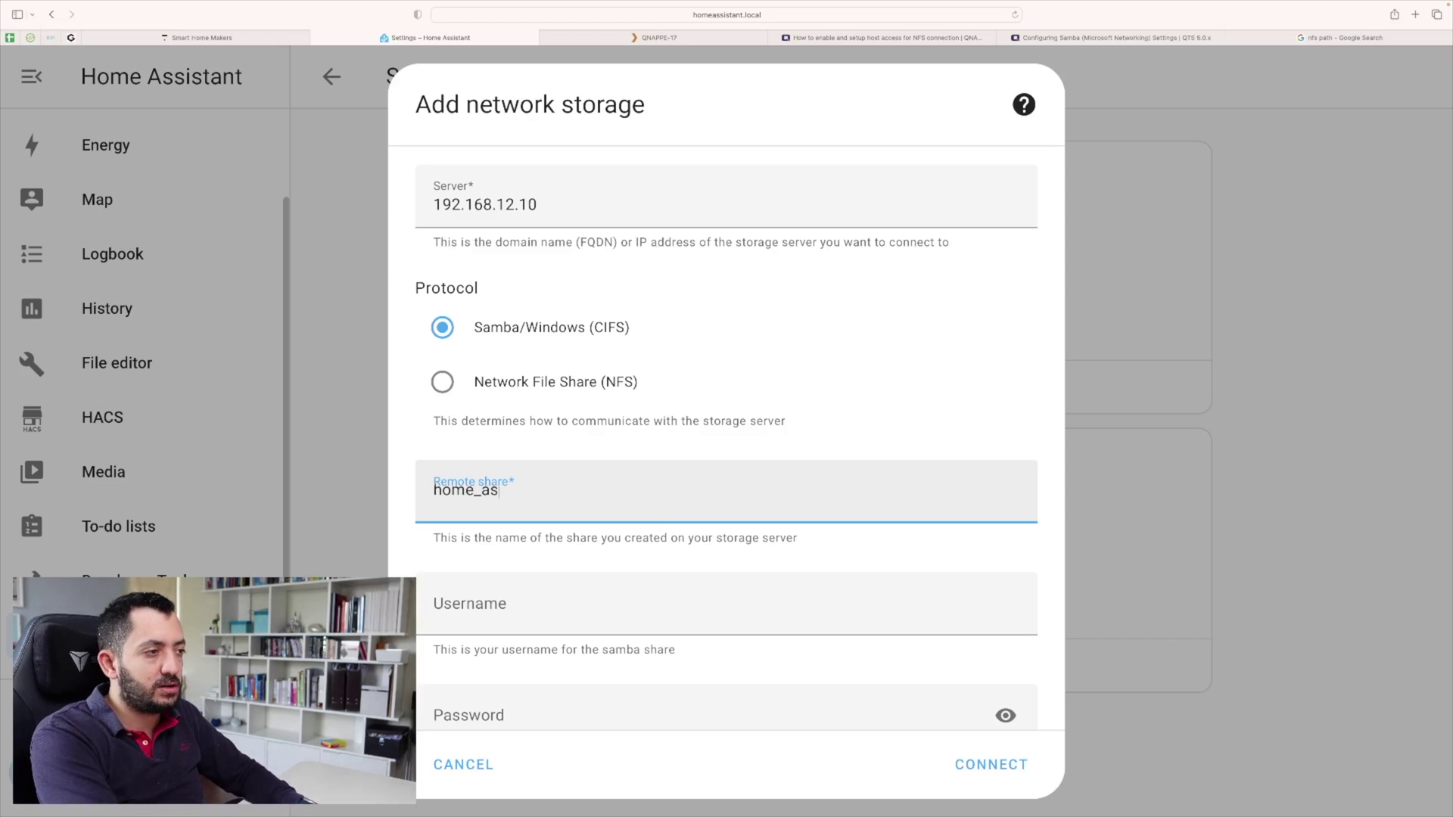
pyautogui.write('sistant_backups')
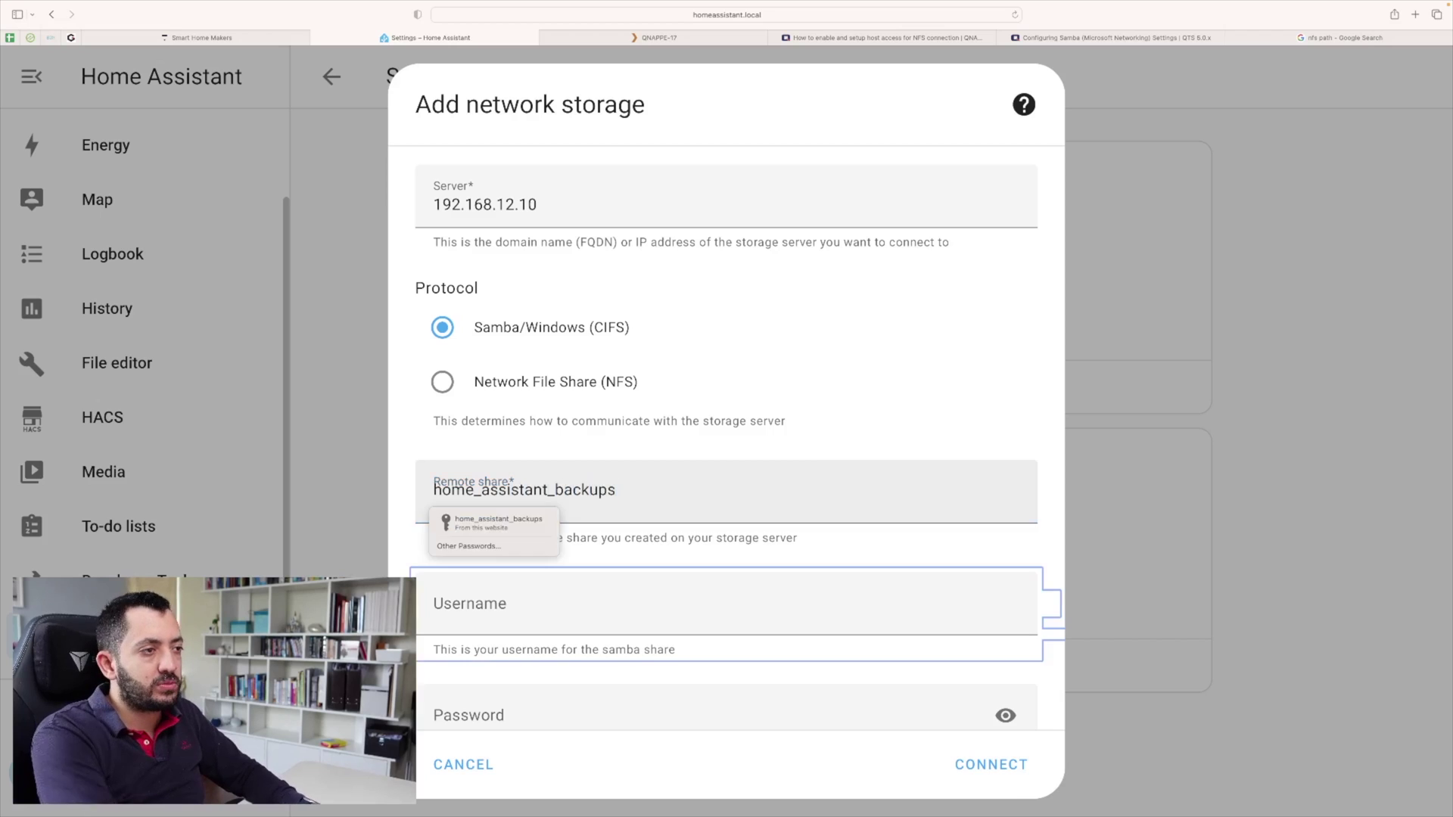
# Enter the NAS user's username and password, then connect the share
pyautogui.click(706, 629)
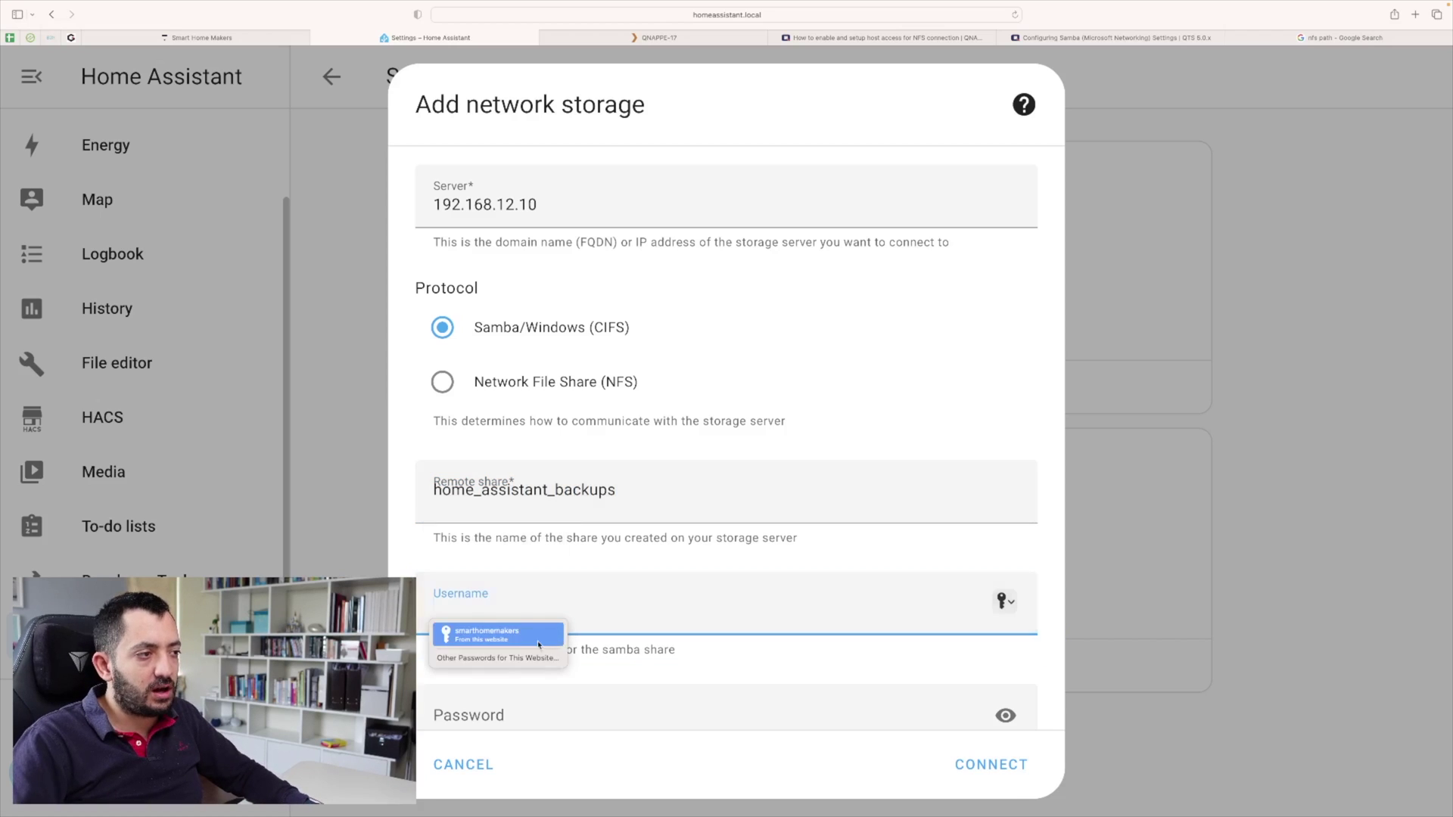
pyautogui.scroll(-1, 684, 608)
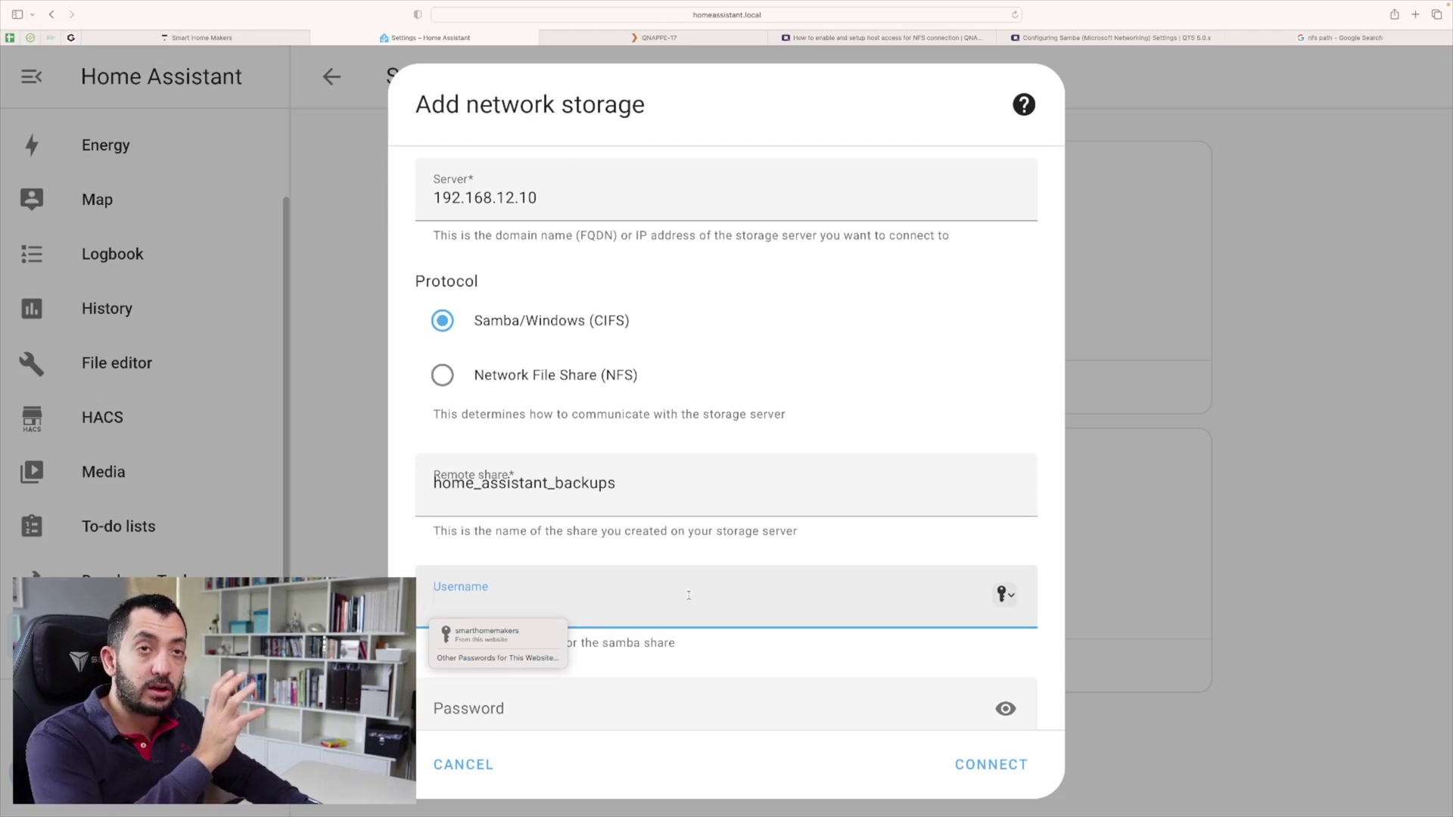
pyautogui.write('homeassis')
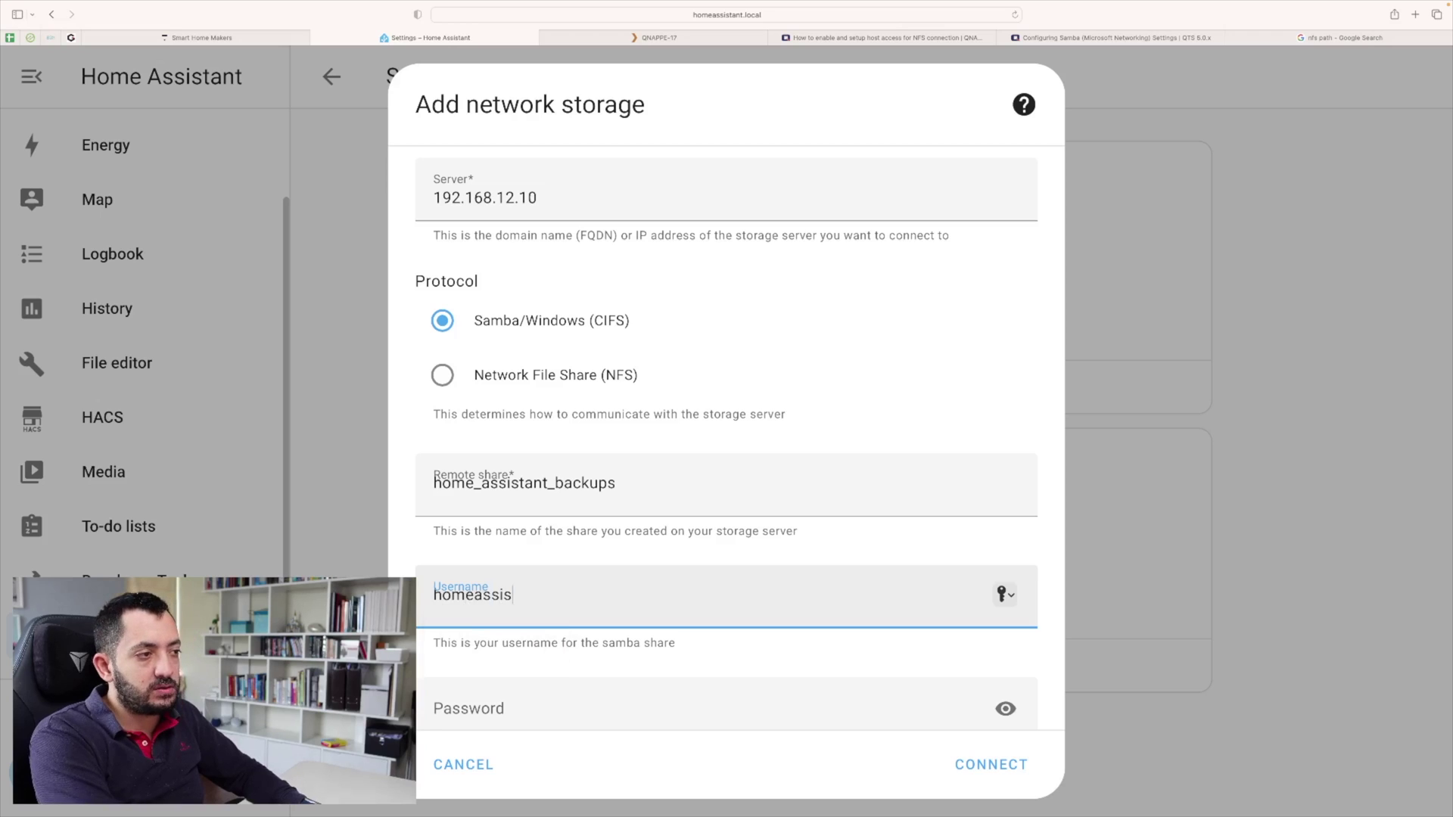
pyautogui.write('tant')
pyautogui.scroll(-2, 667, 661)
pyautogui.click(667, 660)
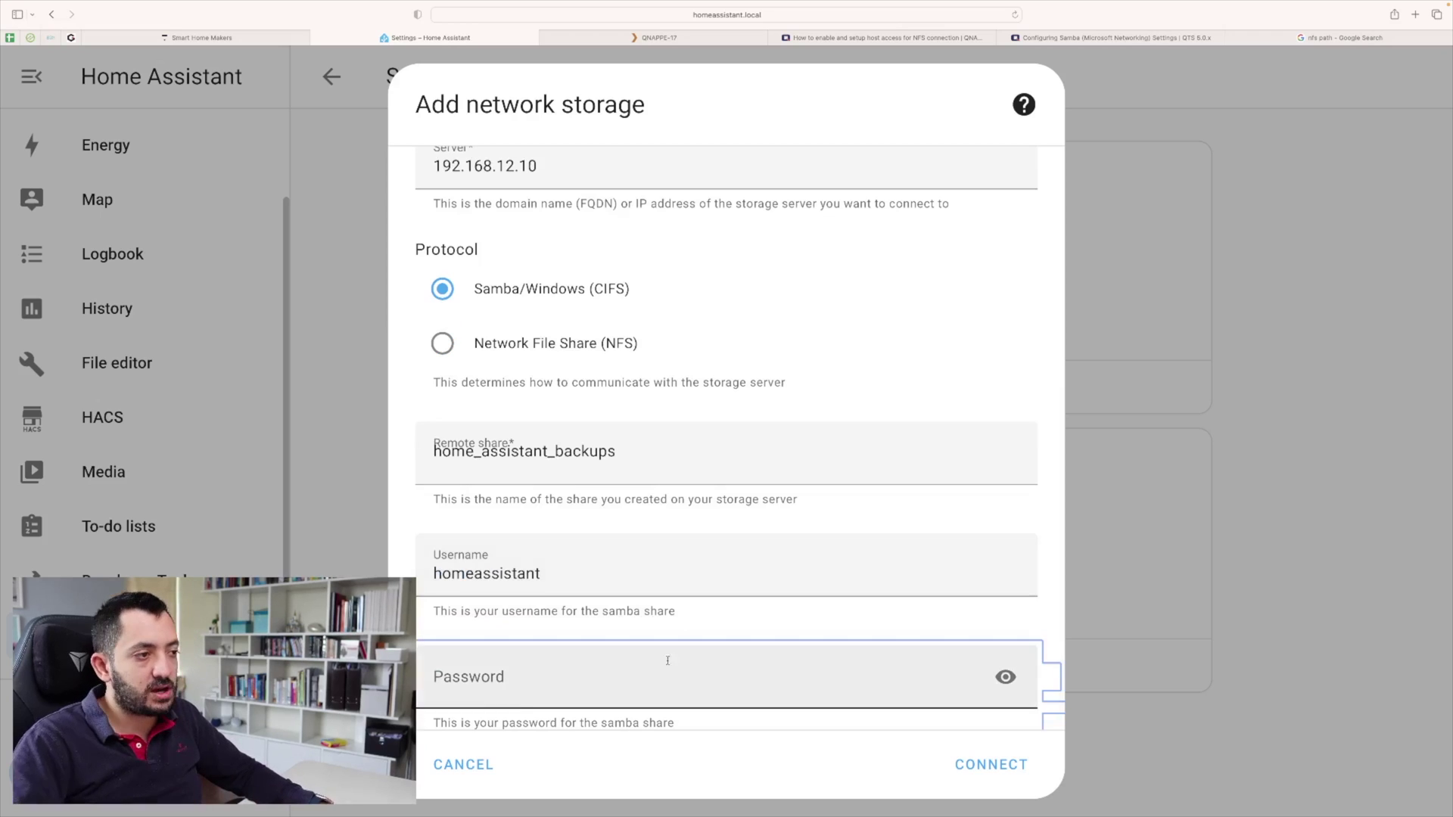
pyautogui.press('super+v')
pyautogui.scroll(-1, 870, 670)
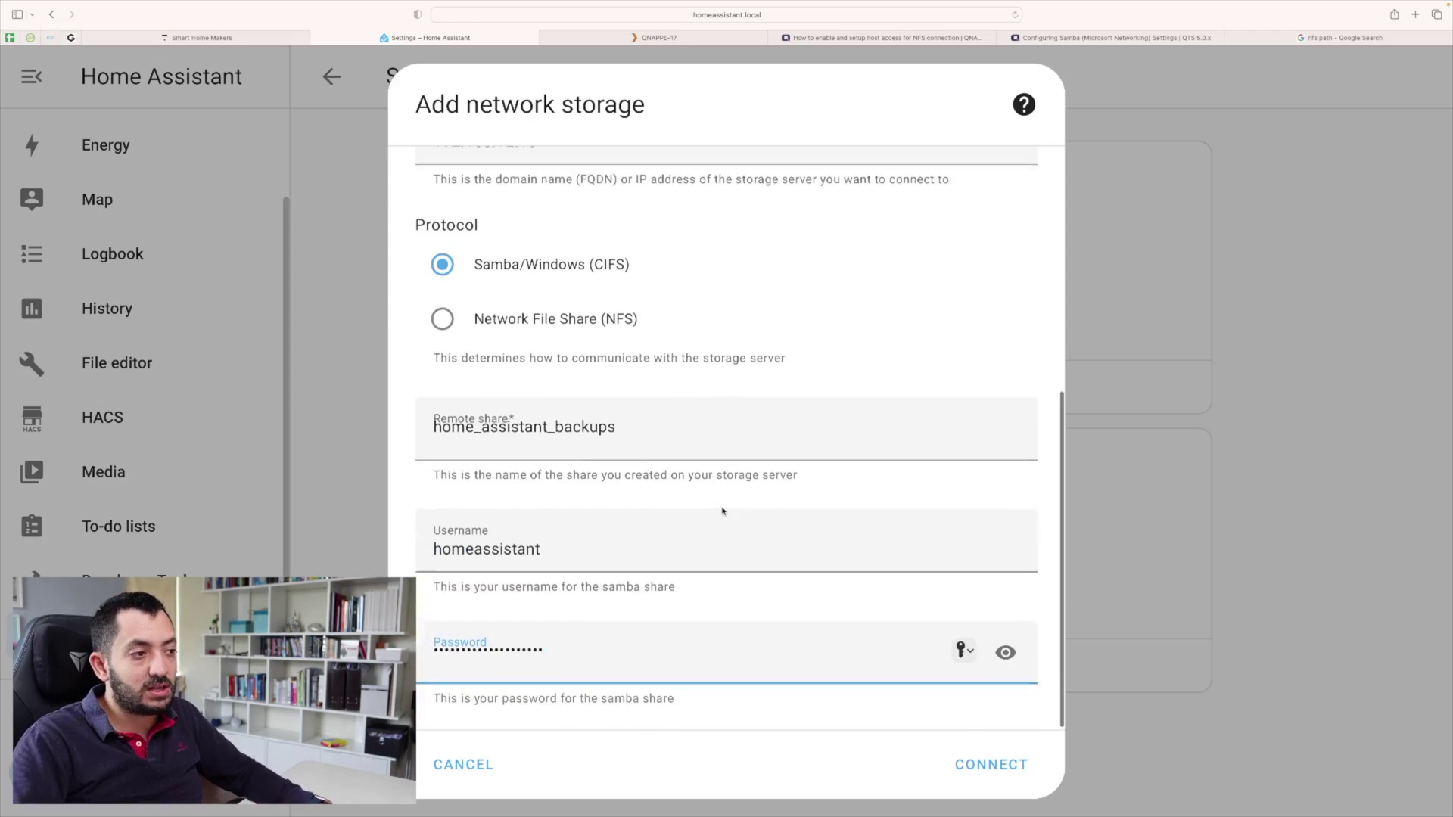
pyautogui.click(1007, 761)
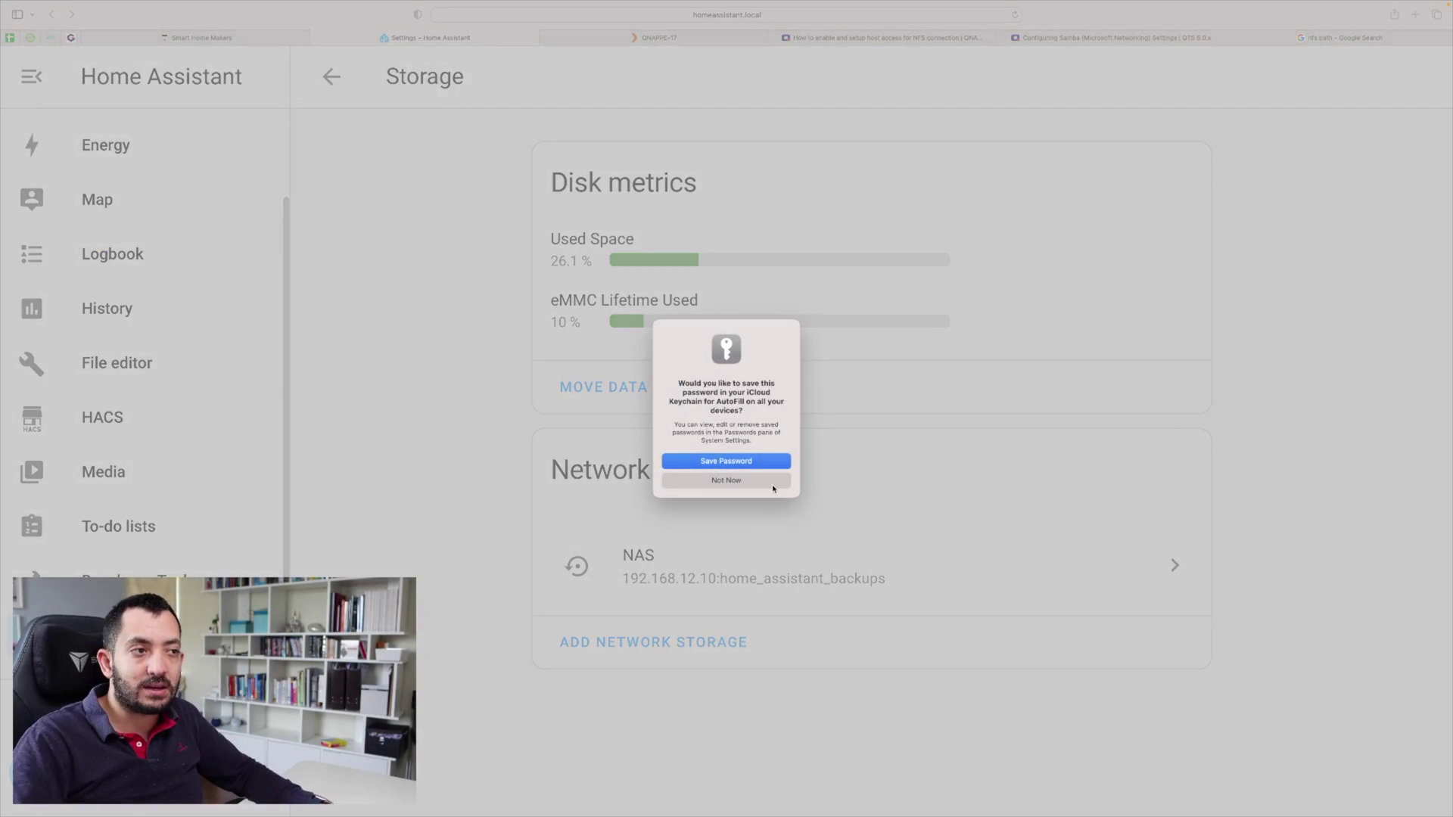
# Decline saving the password, then review the NAS storage entry without changes
pyautogui.click(759, 475)
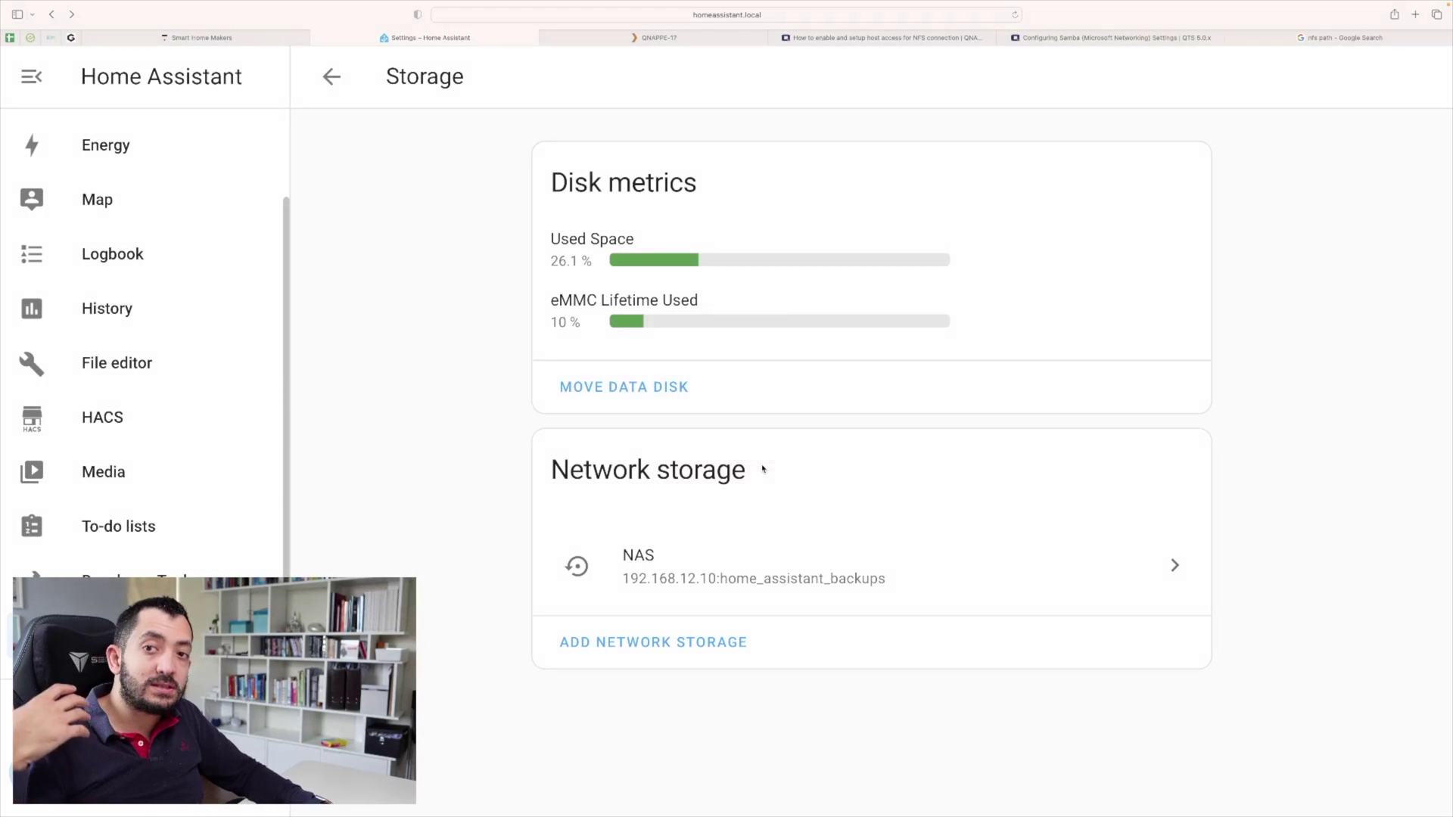
pyautogui.click(988, 580)
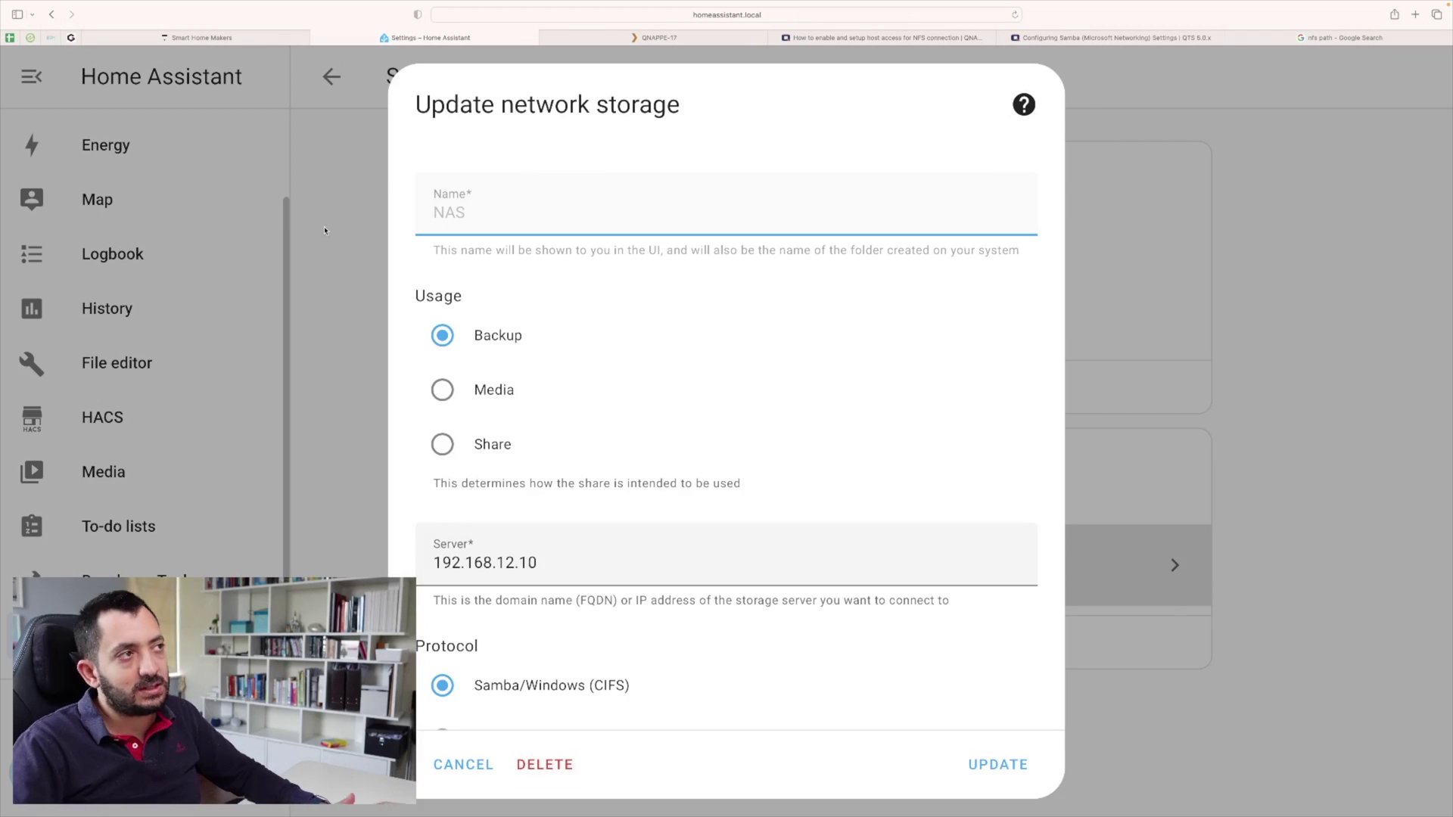
pyautogui.click(463, 764)
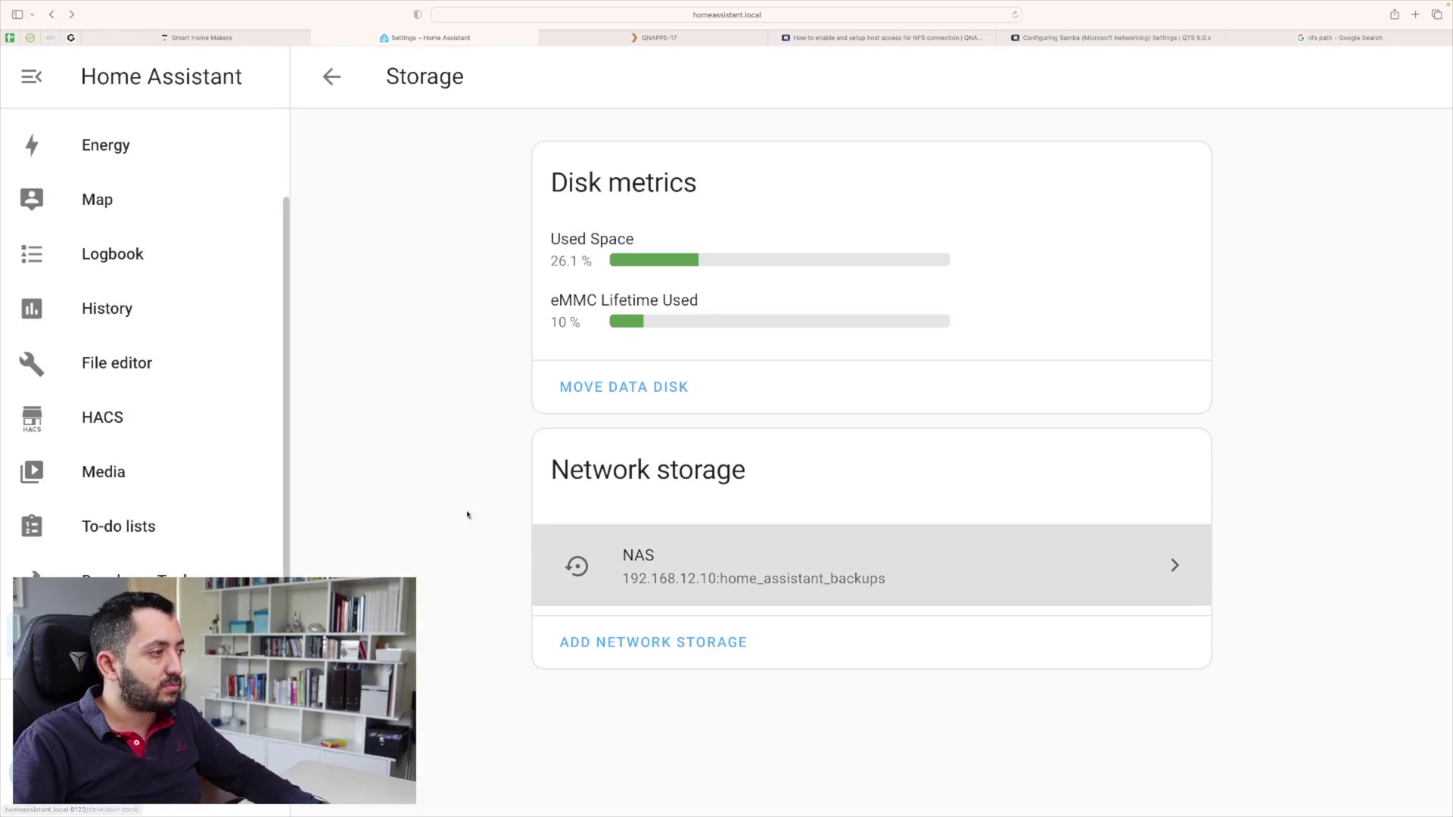
pyautogui.scroll(-1, 220, 525)
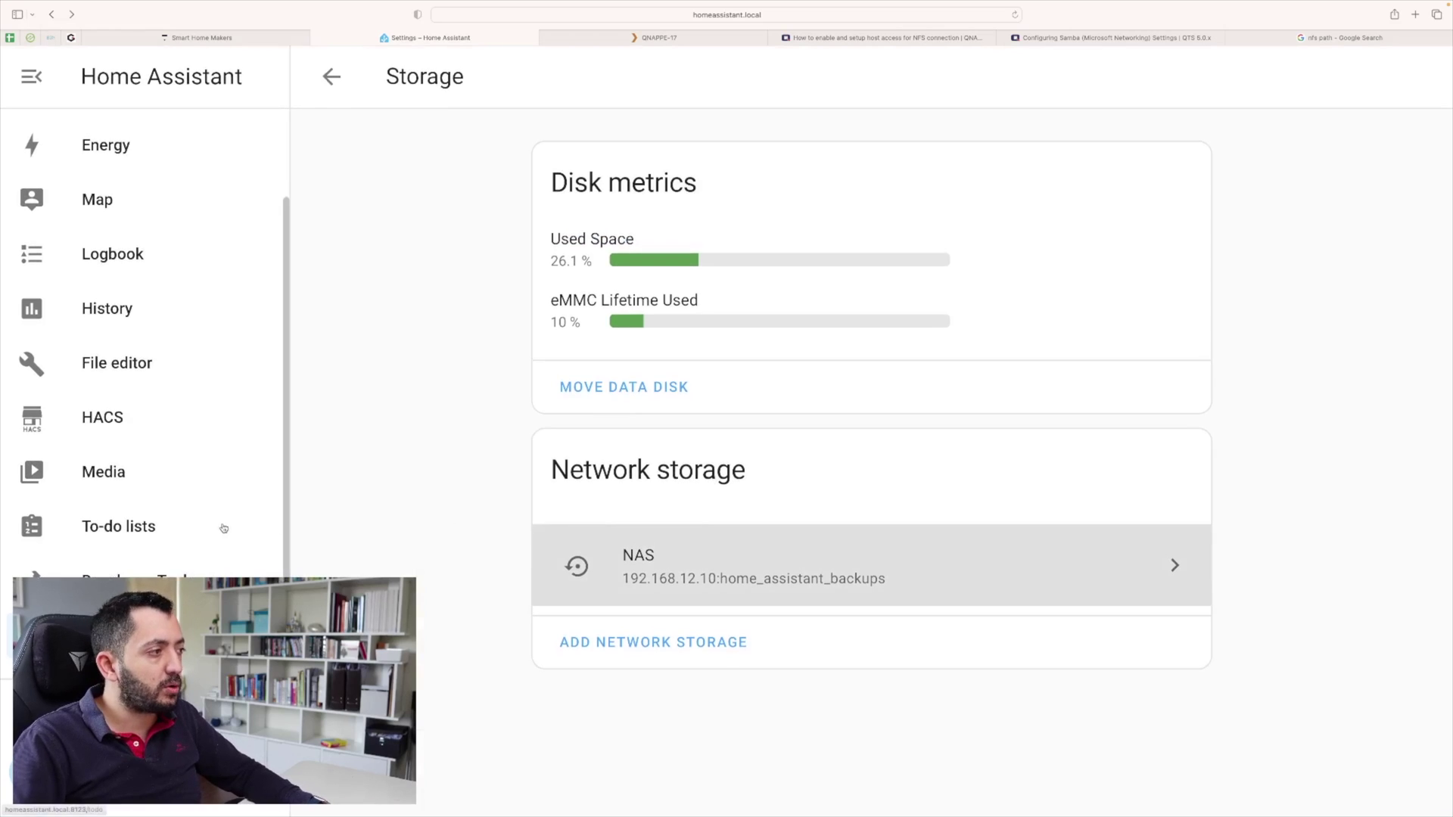
# Confirm NAS as the default backup location, then refresh the still-empty File Station backup folder
pyautogui.click(331, 74)
pyautogui.click(575, 487)
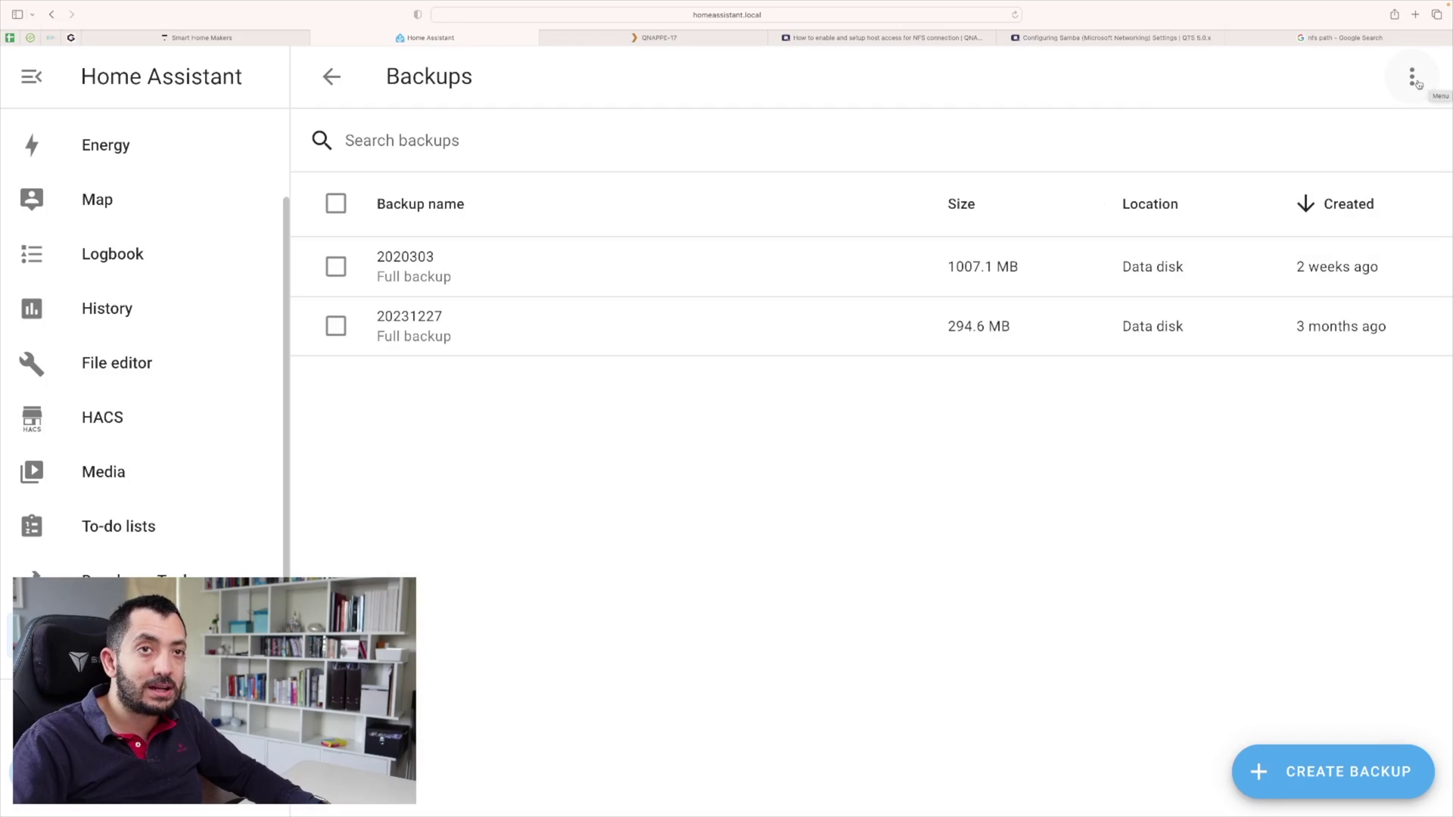
pyautogui.click(1412, 78)
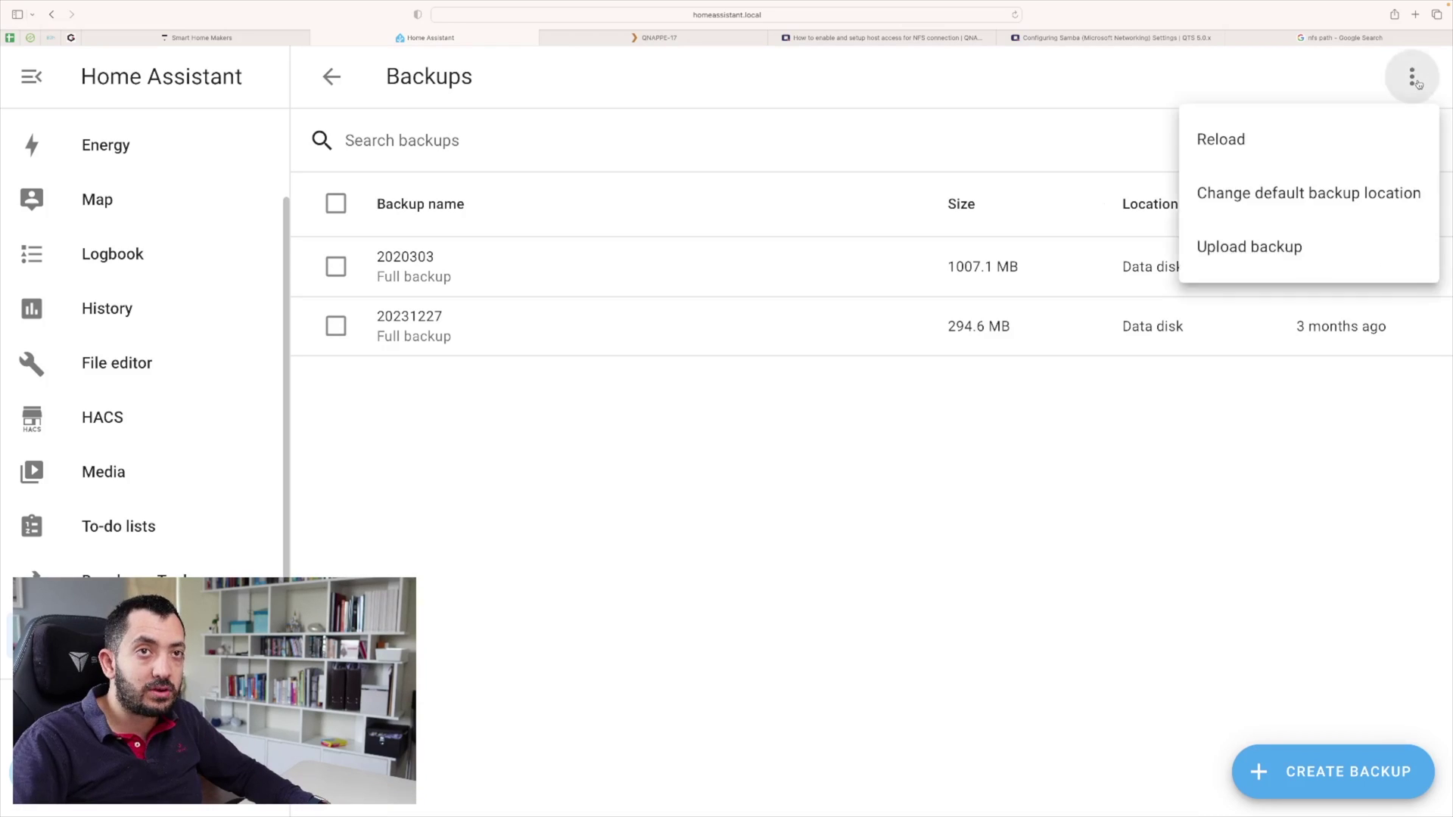
pyautogui.click(1389, 195)
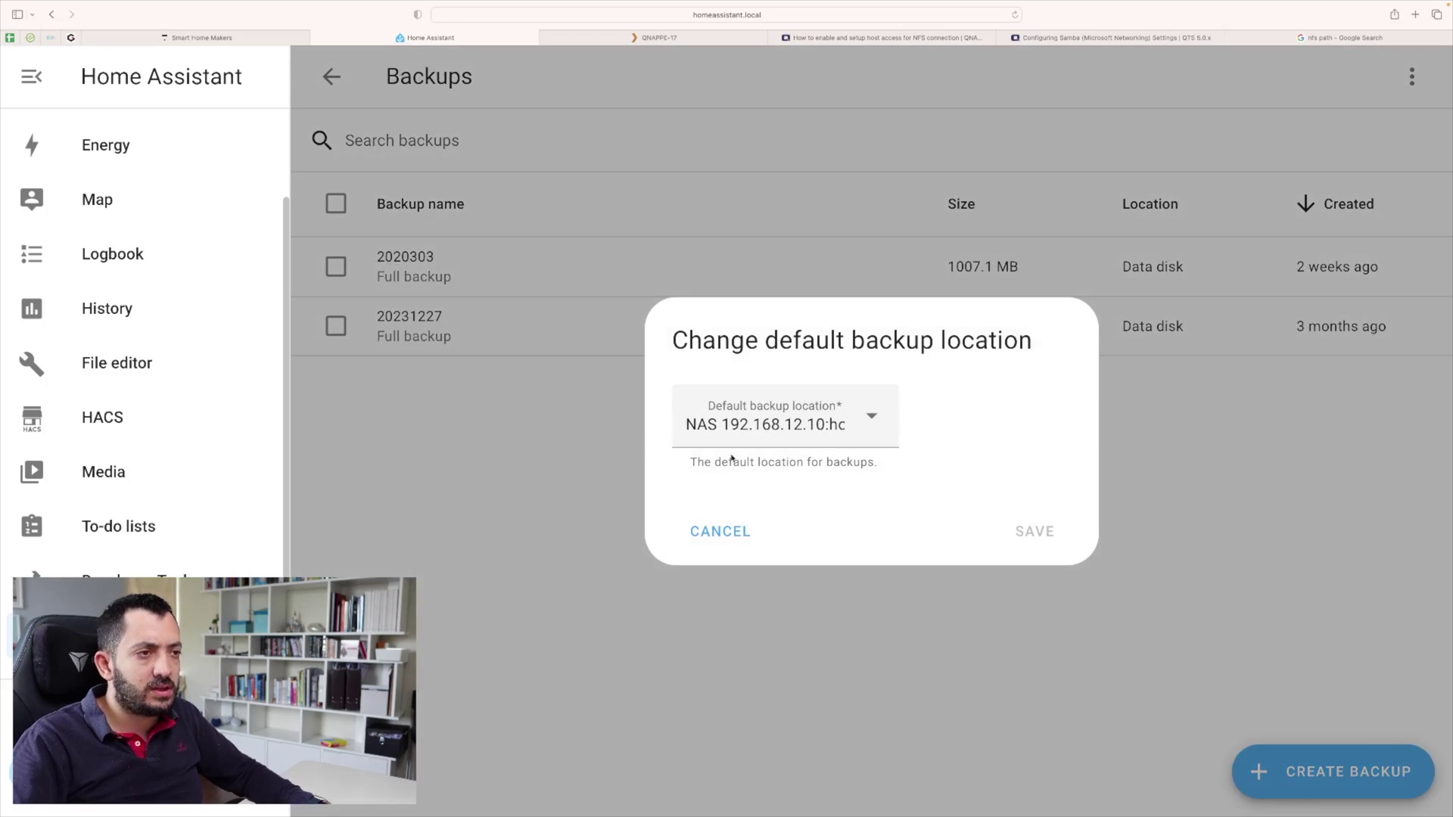
pyautogui.click(777, 430)
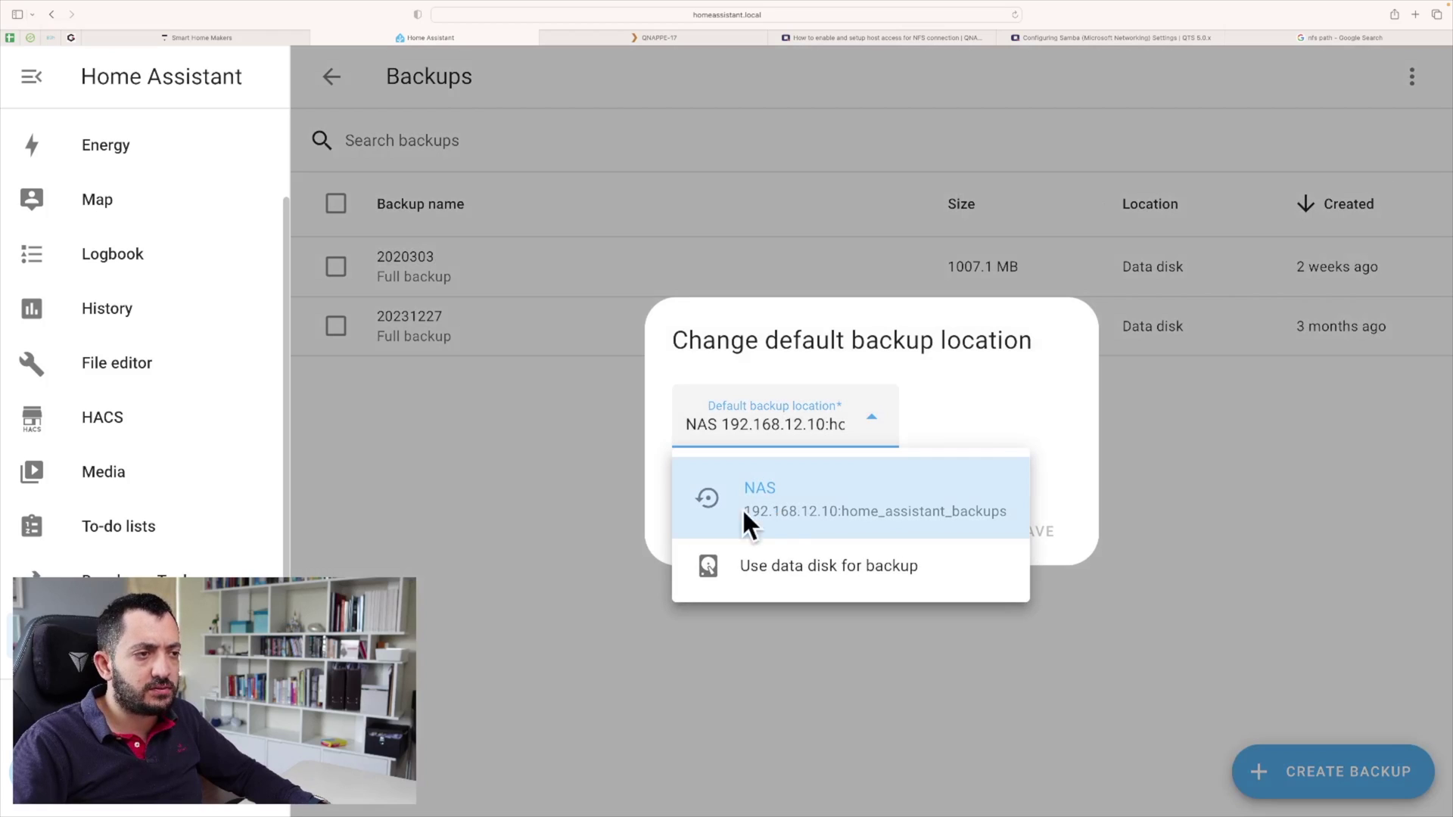
pyautogui.click(976, 435)
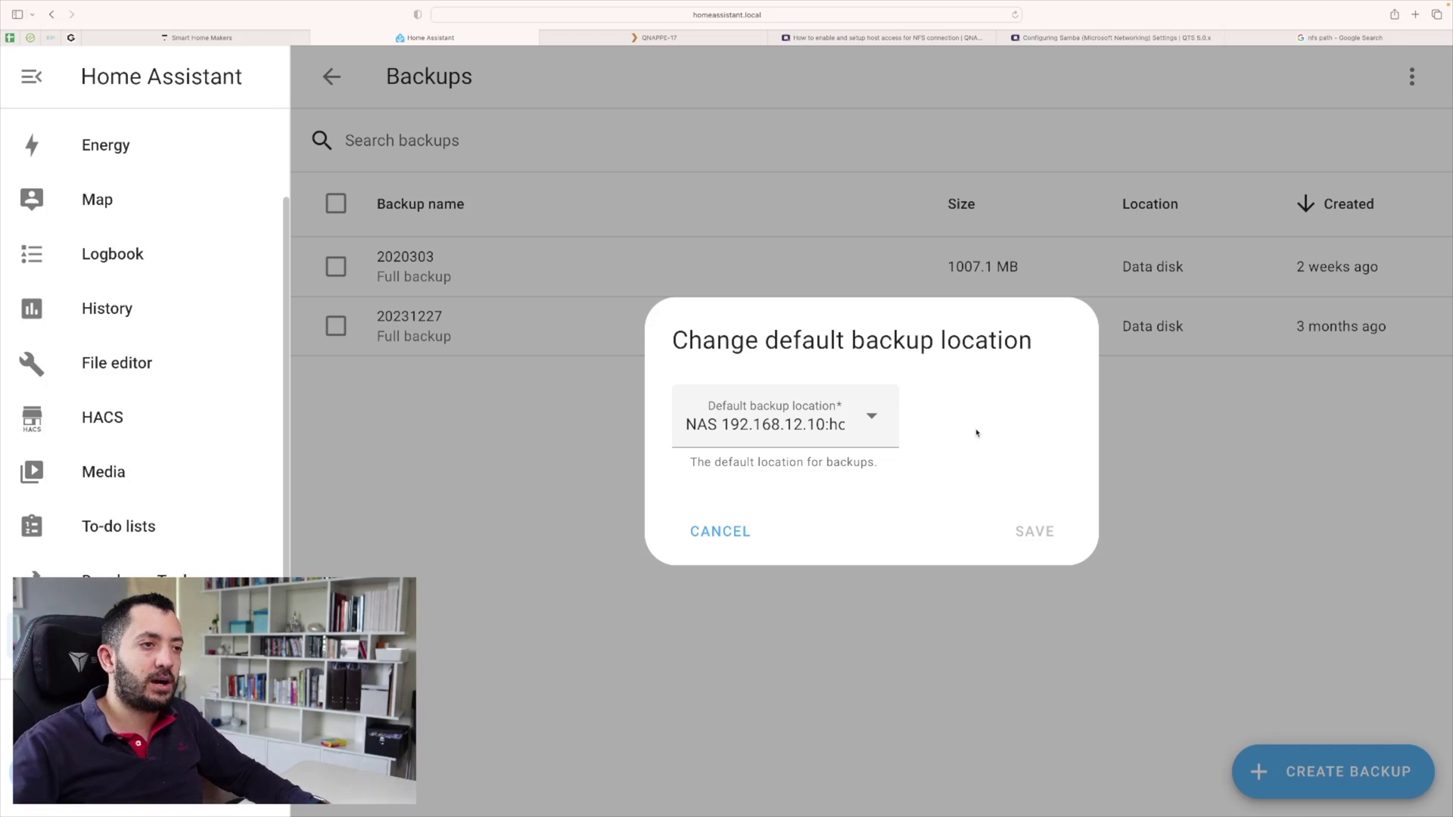
pyautogui.click(744, 534)
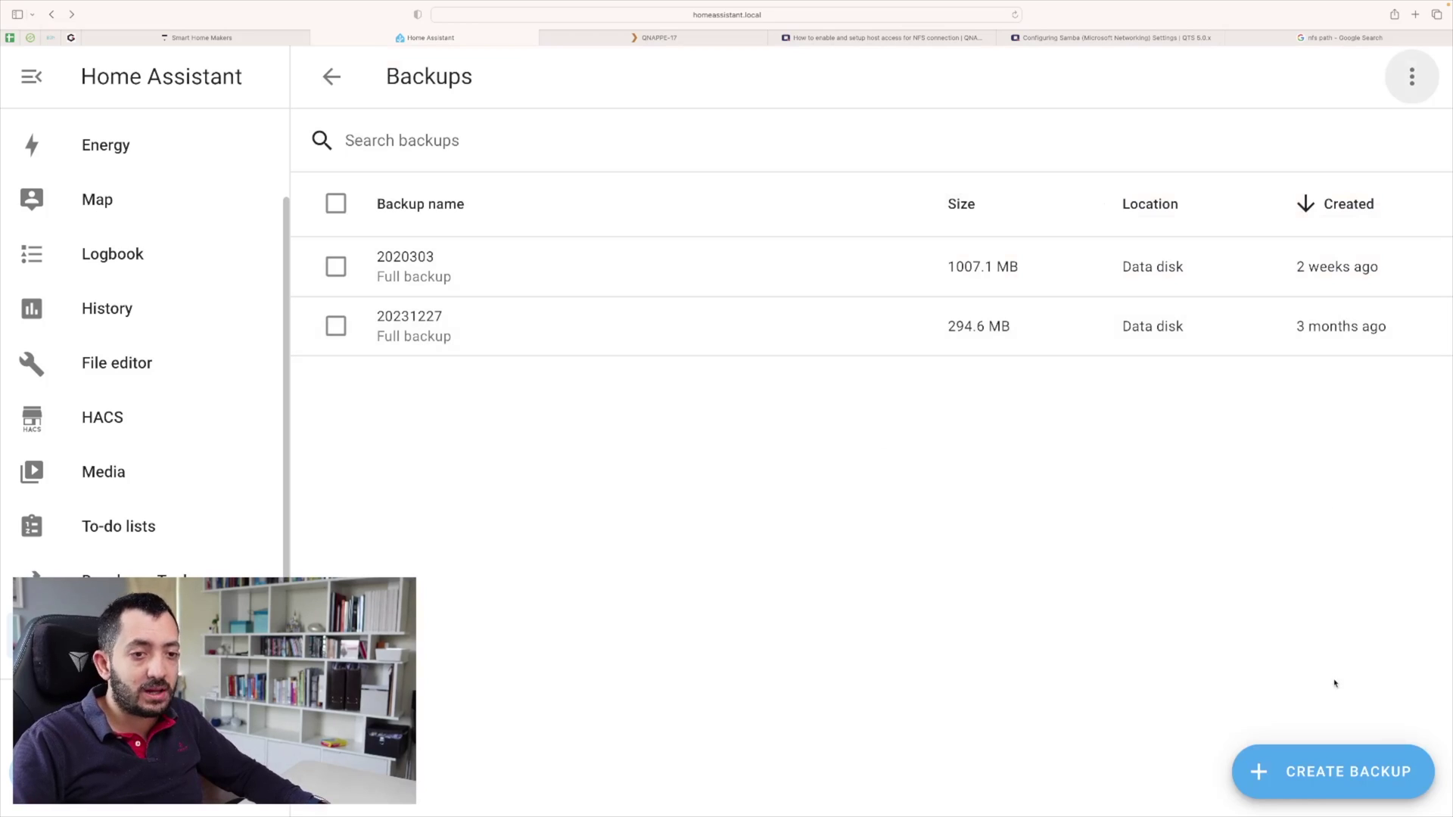
pyautogui.click(659, 38)
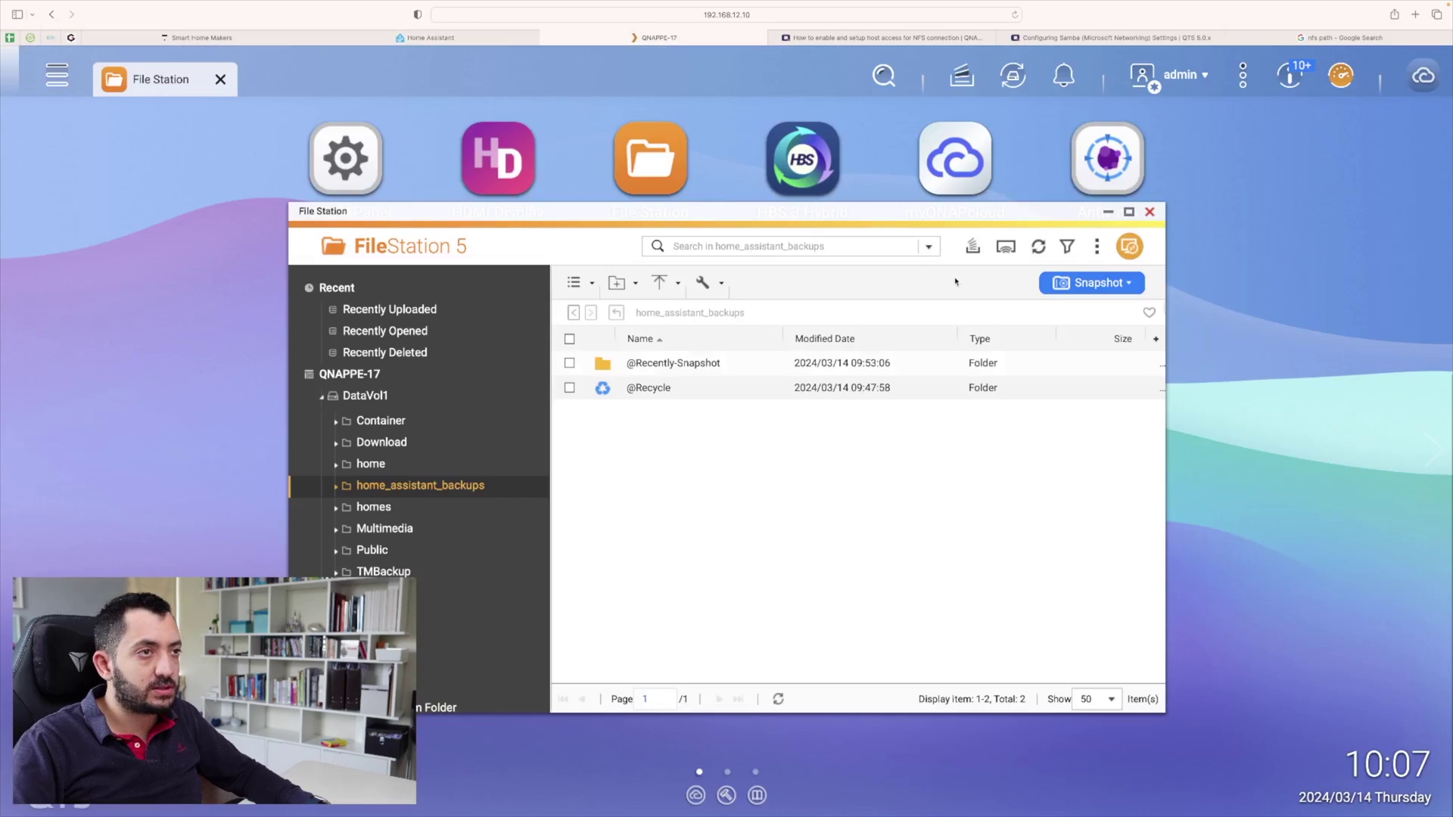
pyautogui.click(1037, 247)
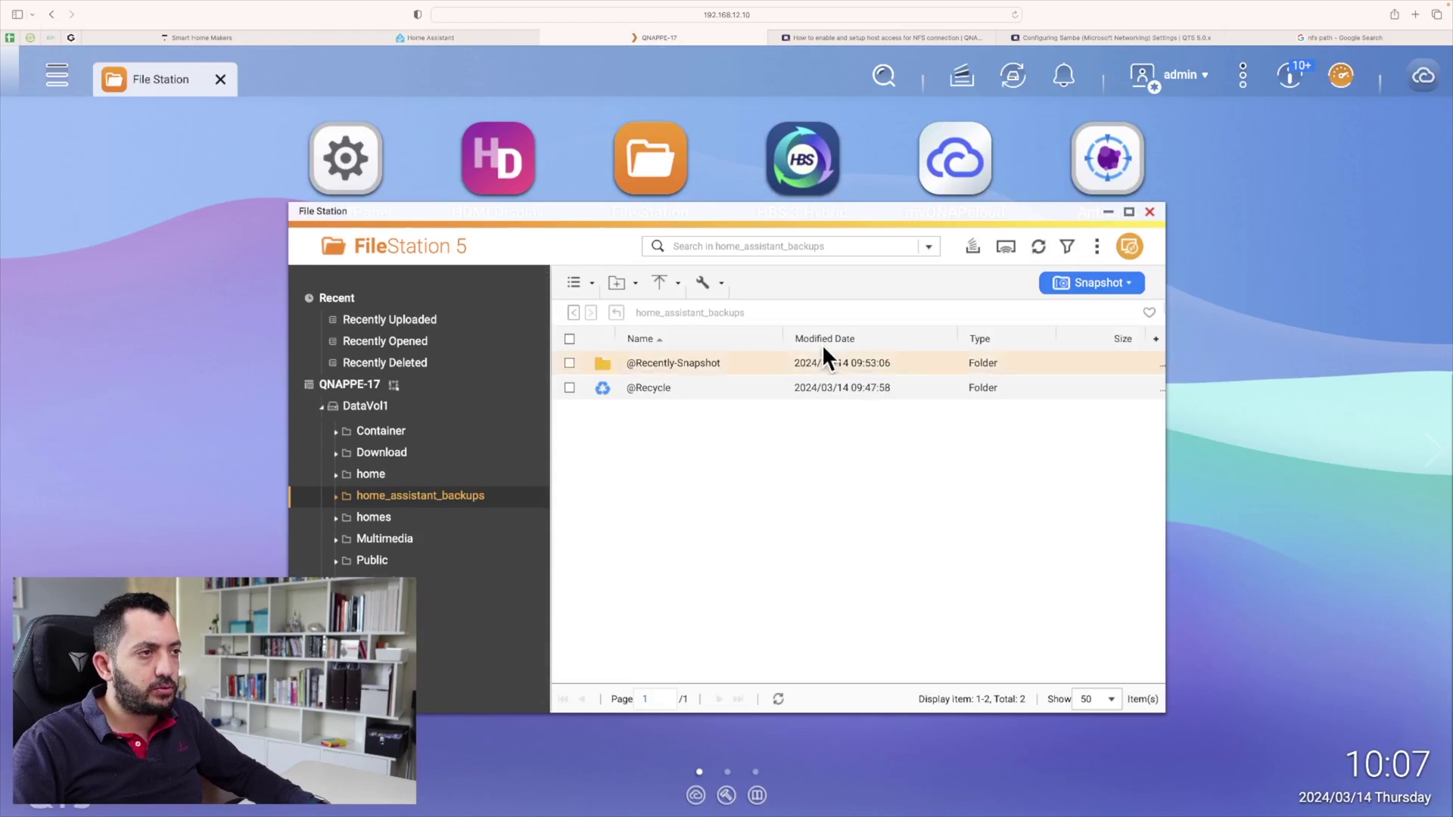
# Create a partial backup containing only the File editor add-on
pyautogui.click(427, 38)
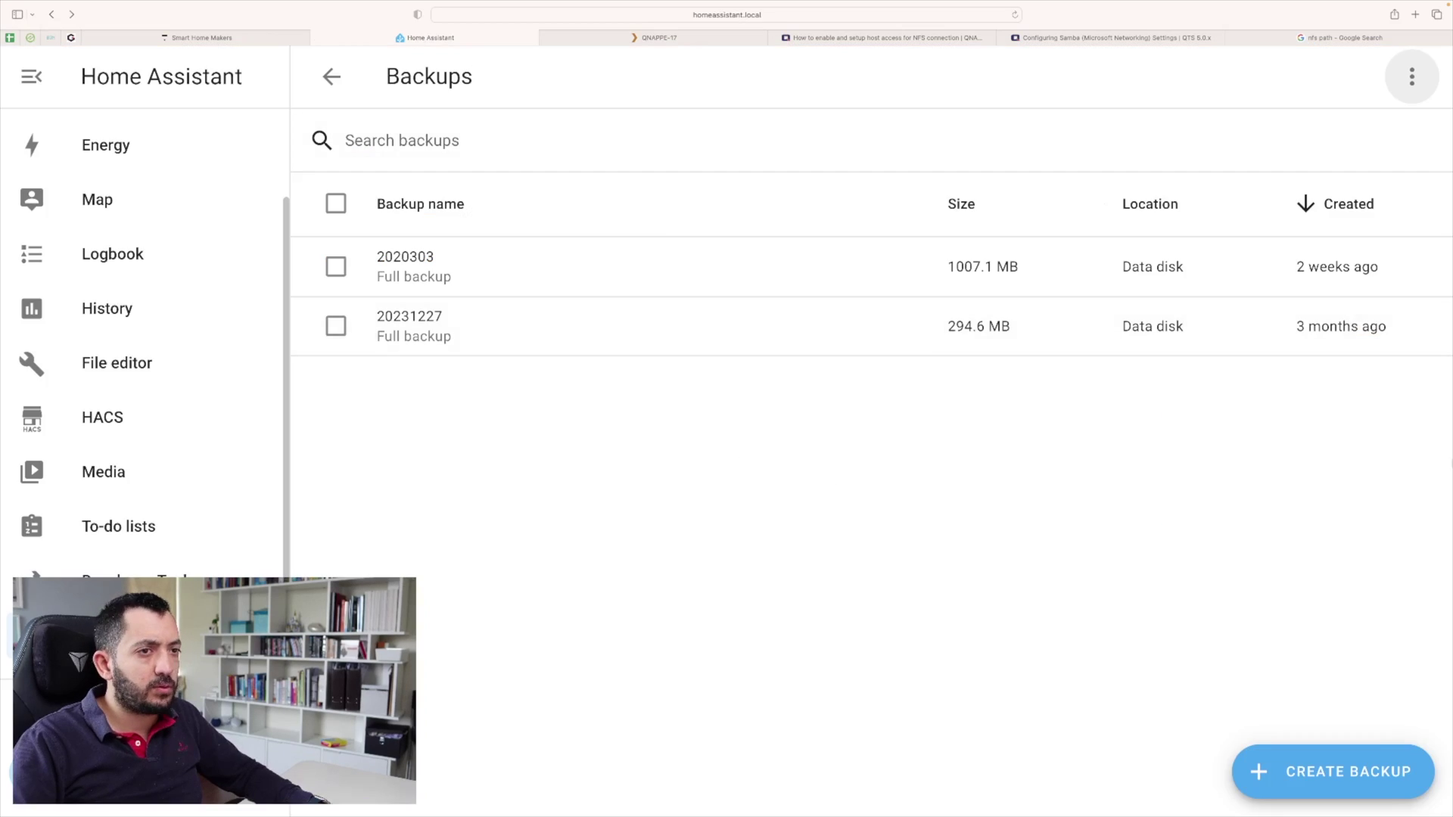
pyautogui.click(1347, 798)
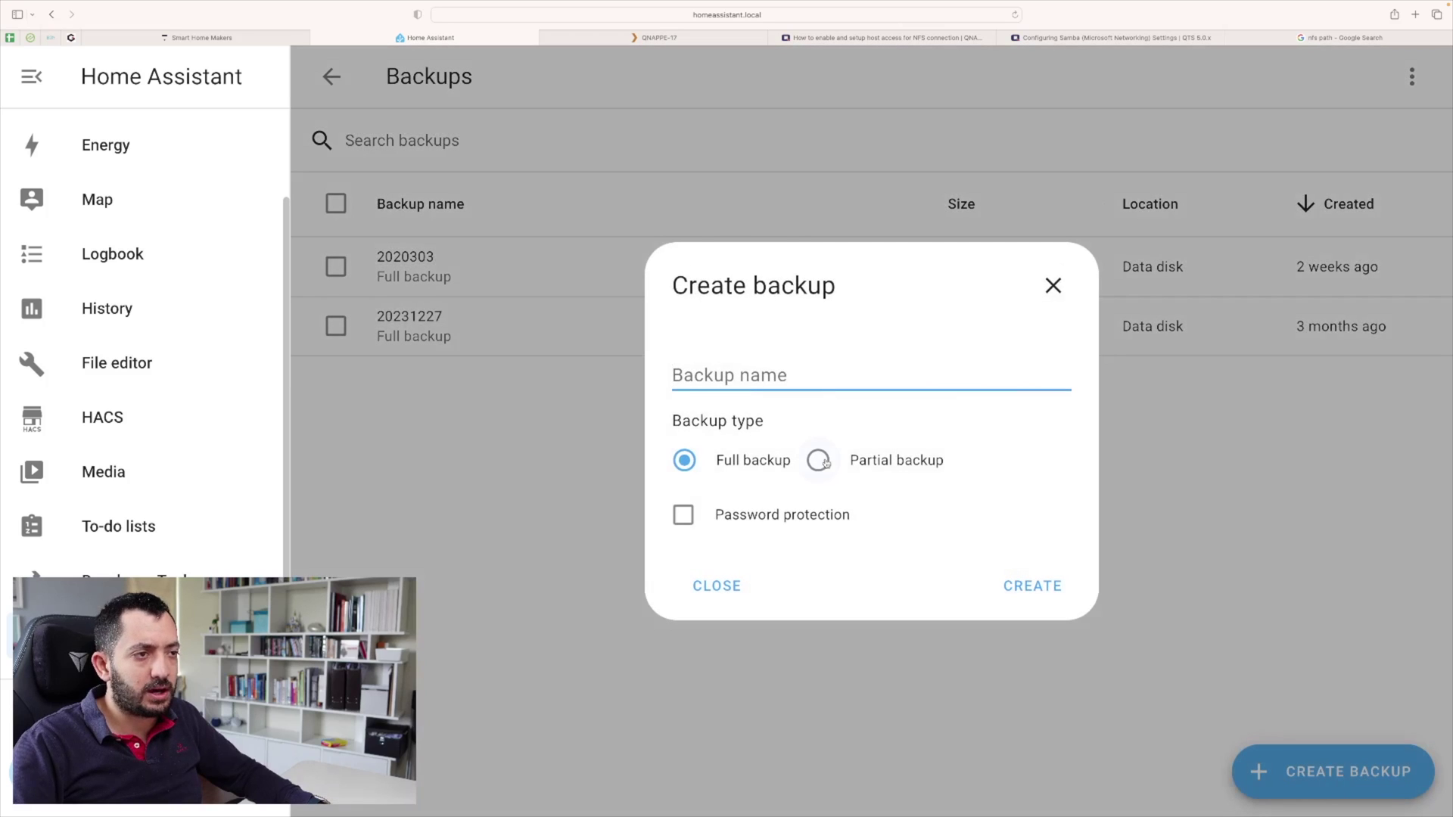
pyautogui.click(819, 461)
pyautogui.scroll(-3, 791, 595)
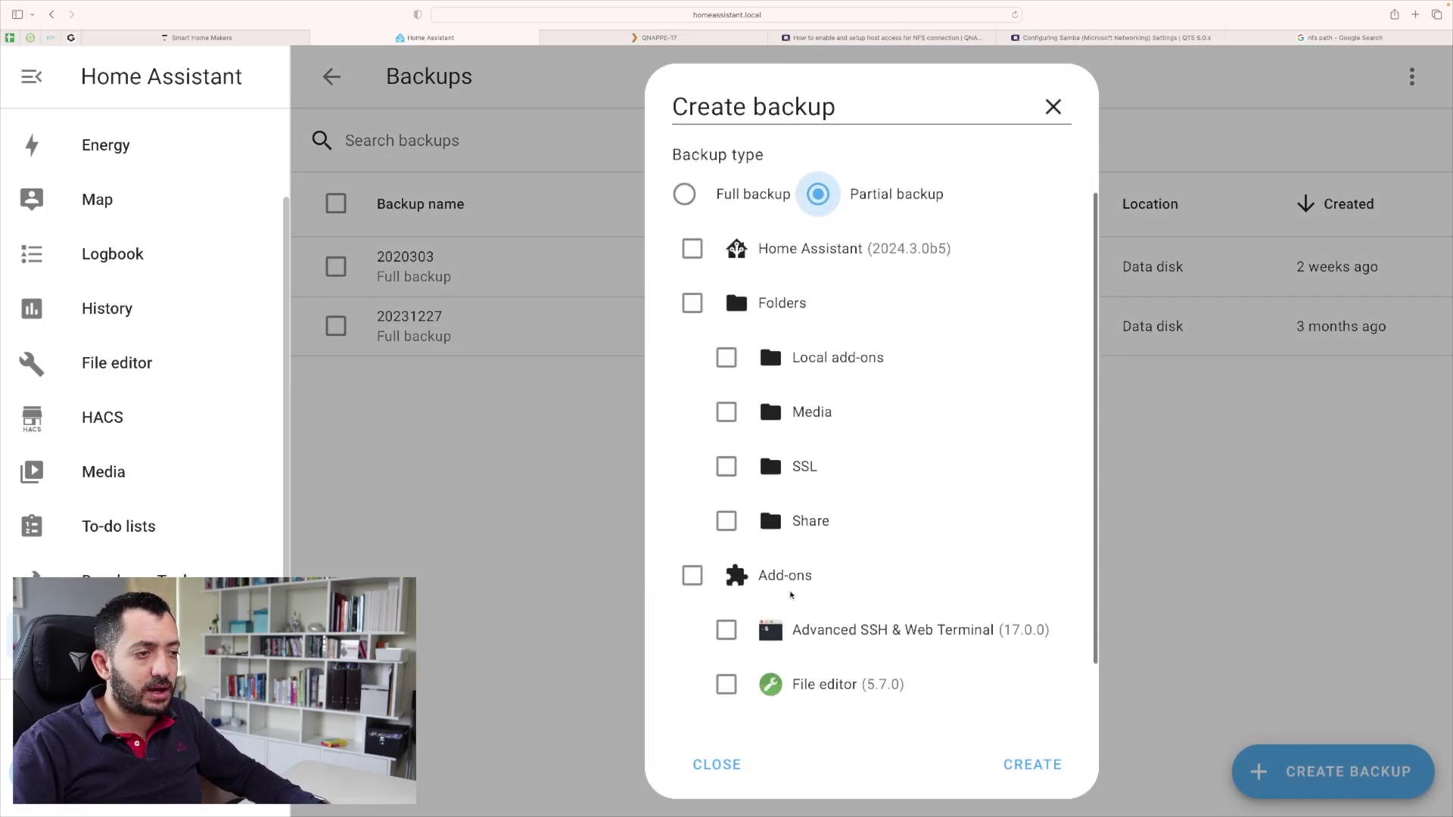
pyautogui.click(866, 602)
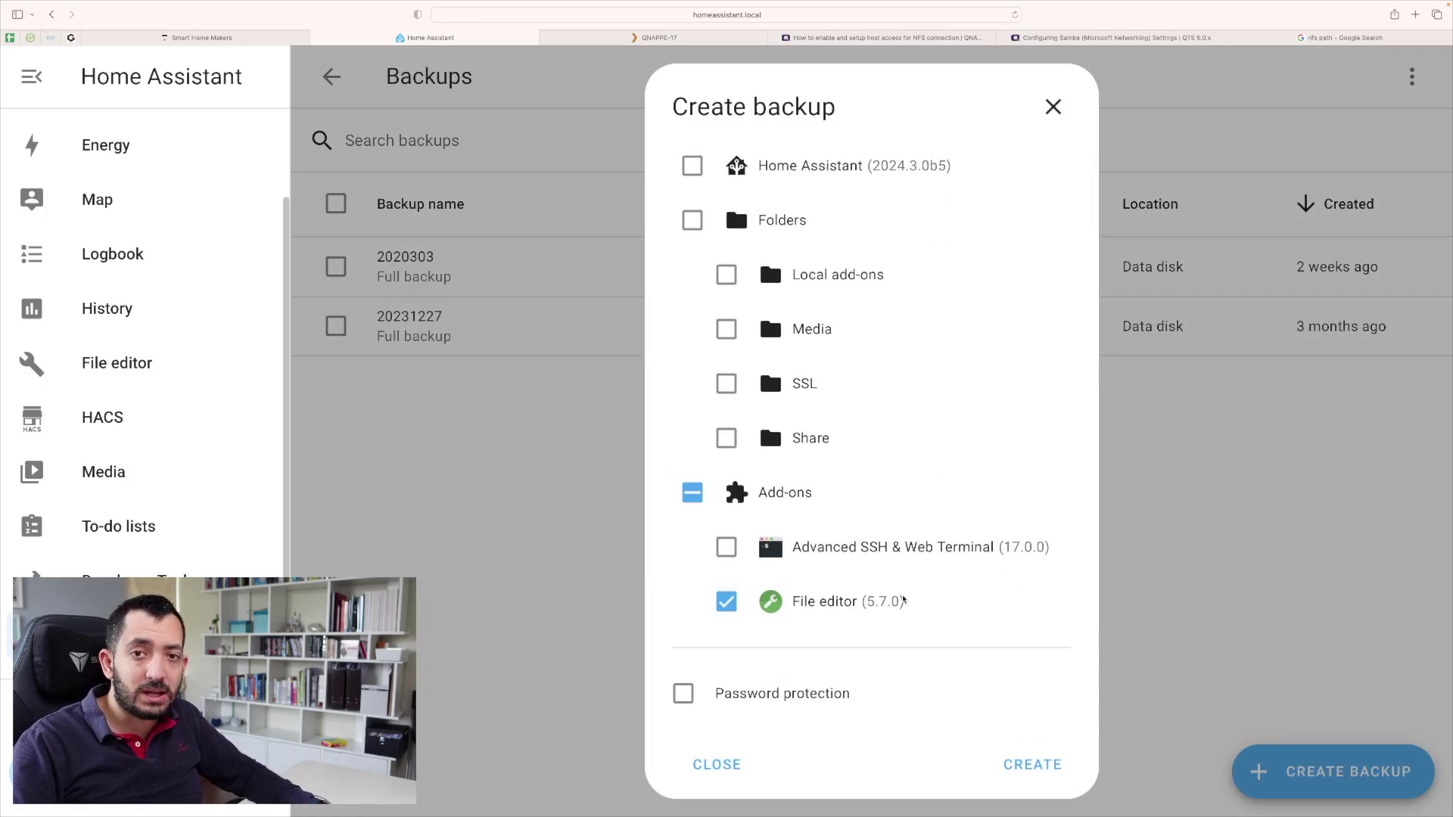
pyautogui.scroll(3, 808, 599)
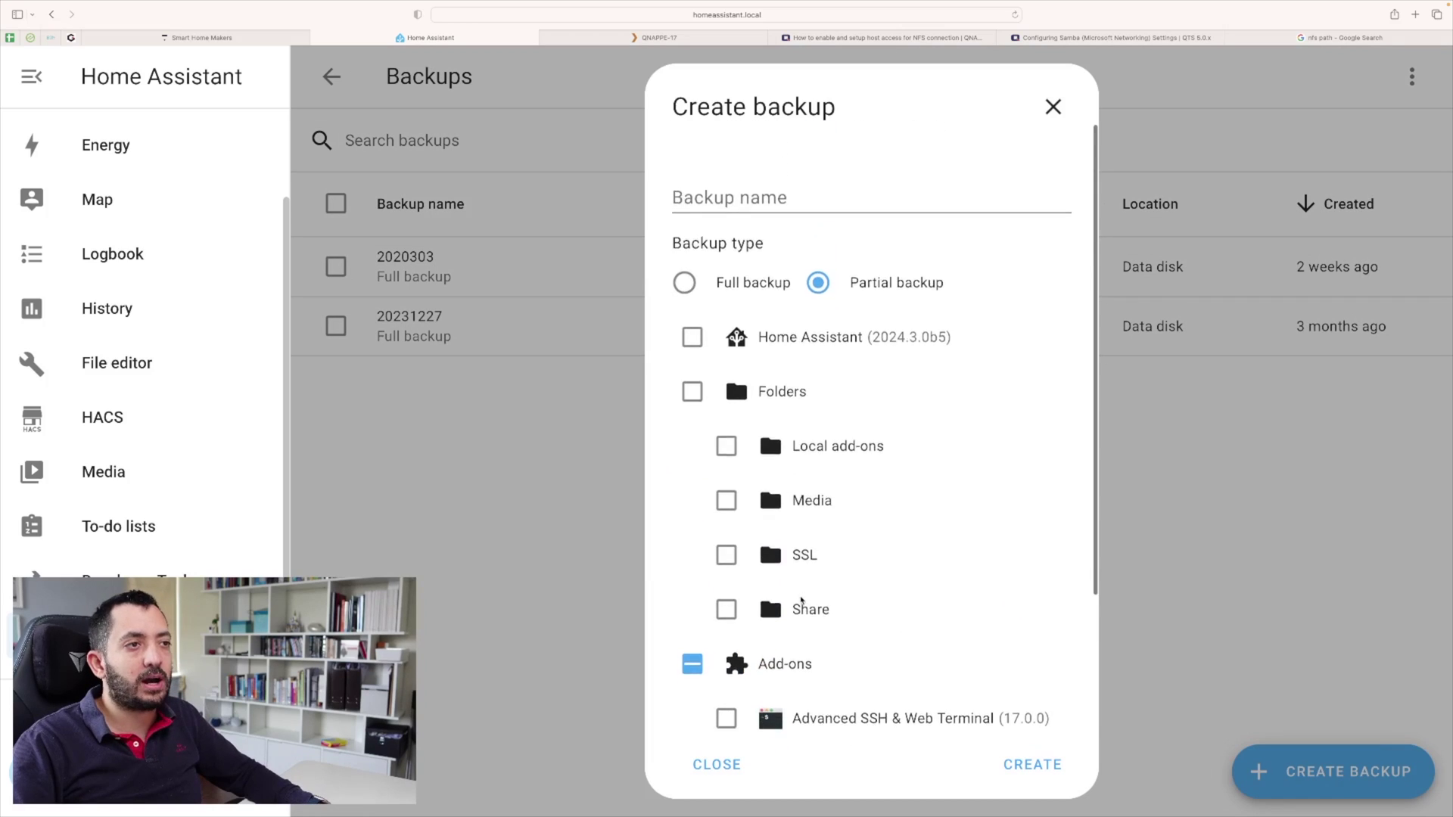
pyautogui.scroll(-3, 808, 599)
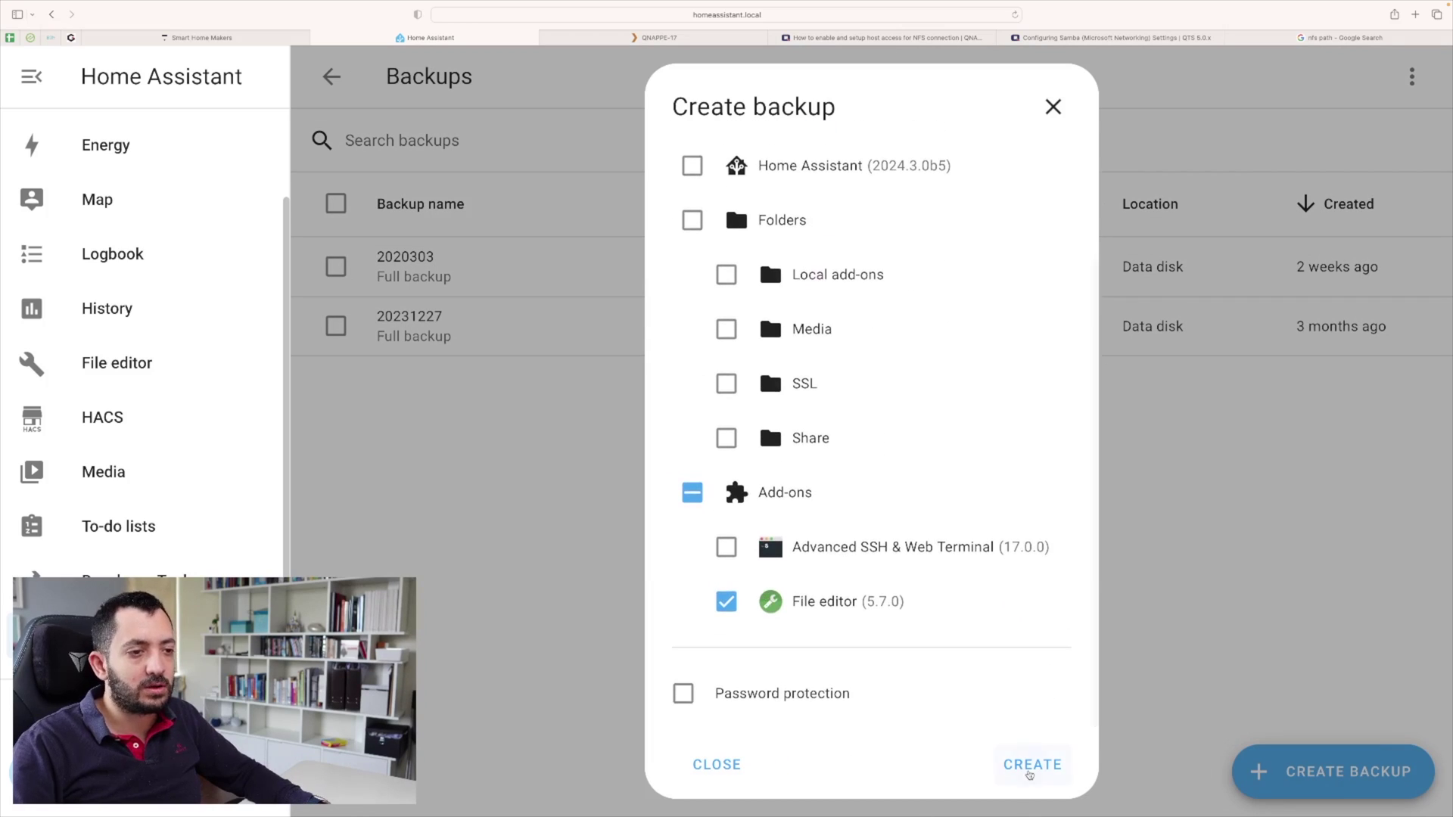
pyautogui.click(1031, 768)
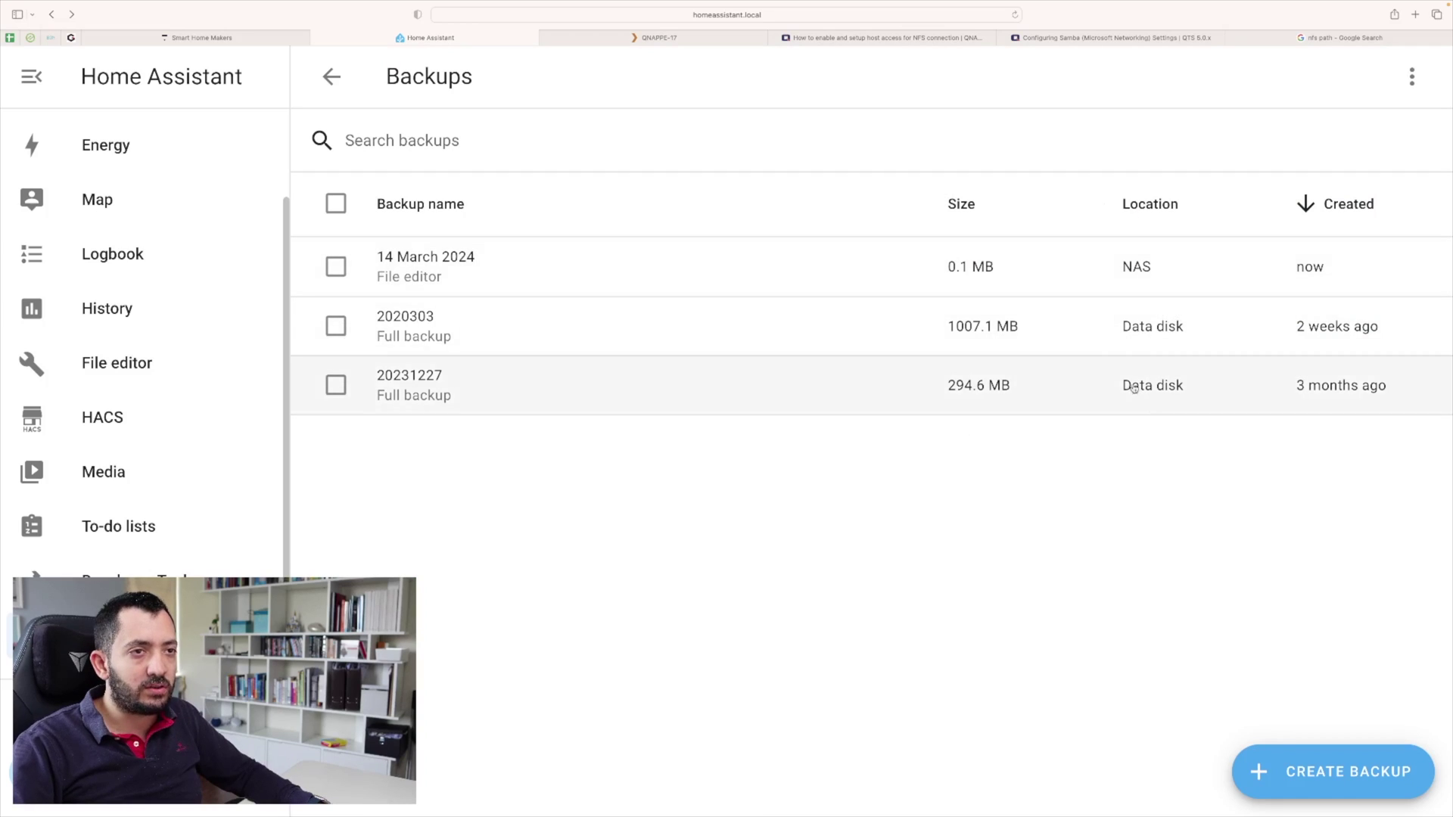
# Refresh File Station to find 6afa6f38.tar in home_assistant_backups, then return to Home Assistant
pyautogui.click(690, 37)
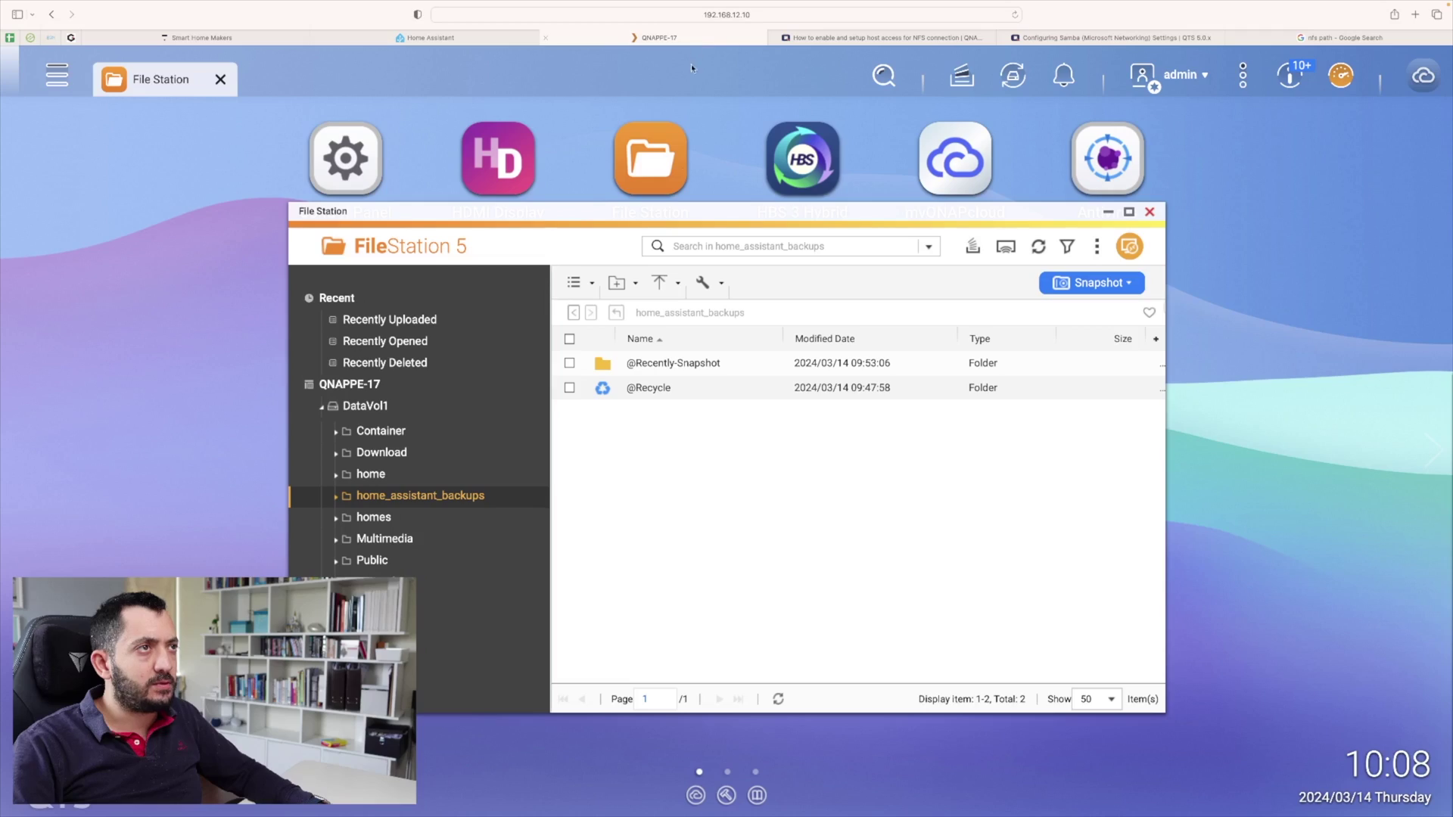
pyautogui.click(1038, 246)
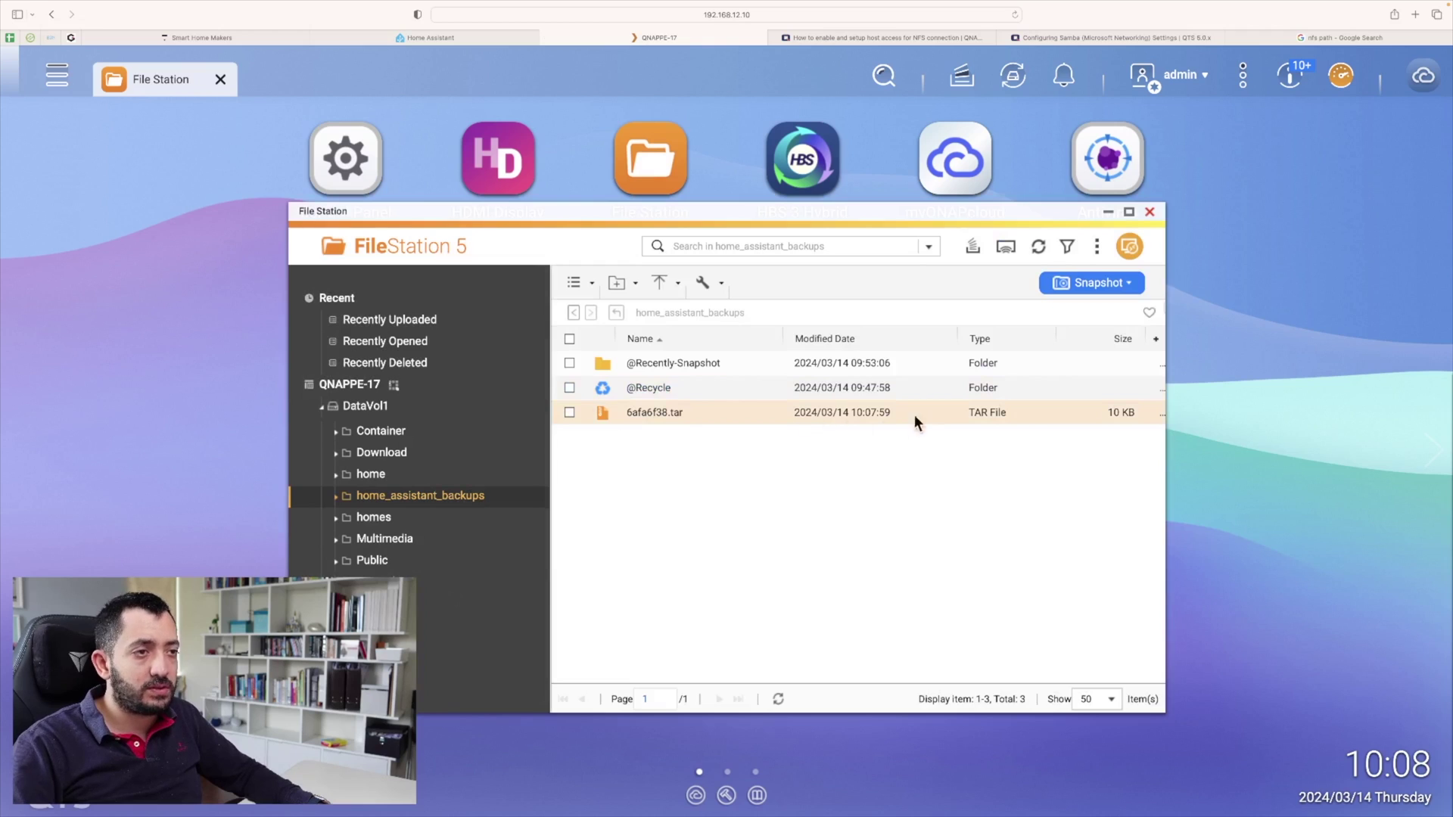
pyautogui.click(435, 38)
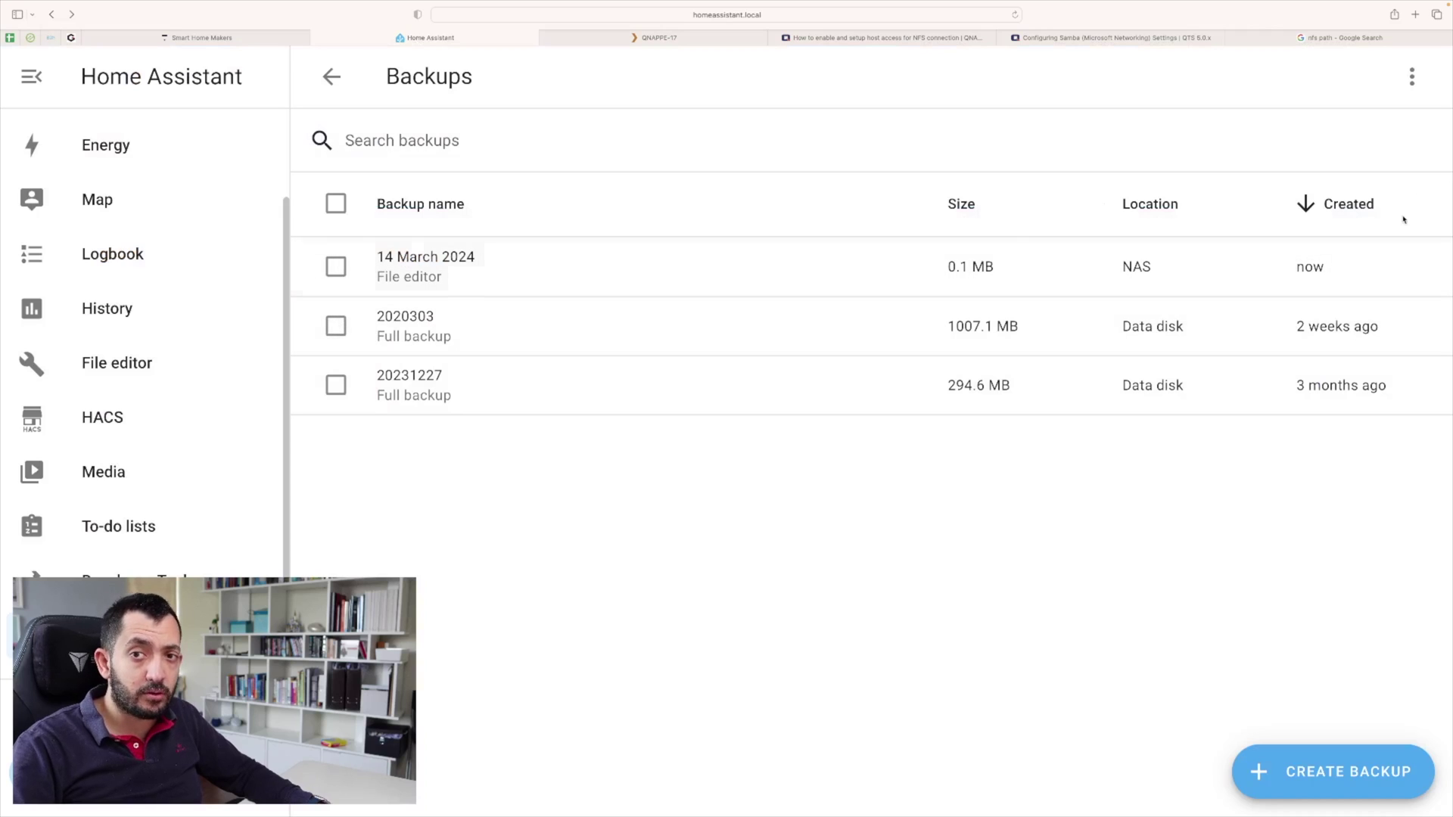
# Start a full backup named with the date 20240314, then switch to the NAS file browser
pyautogui.click(1298, 768)
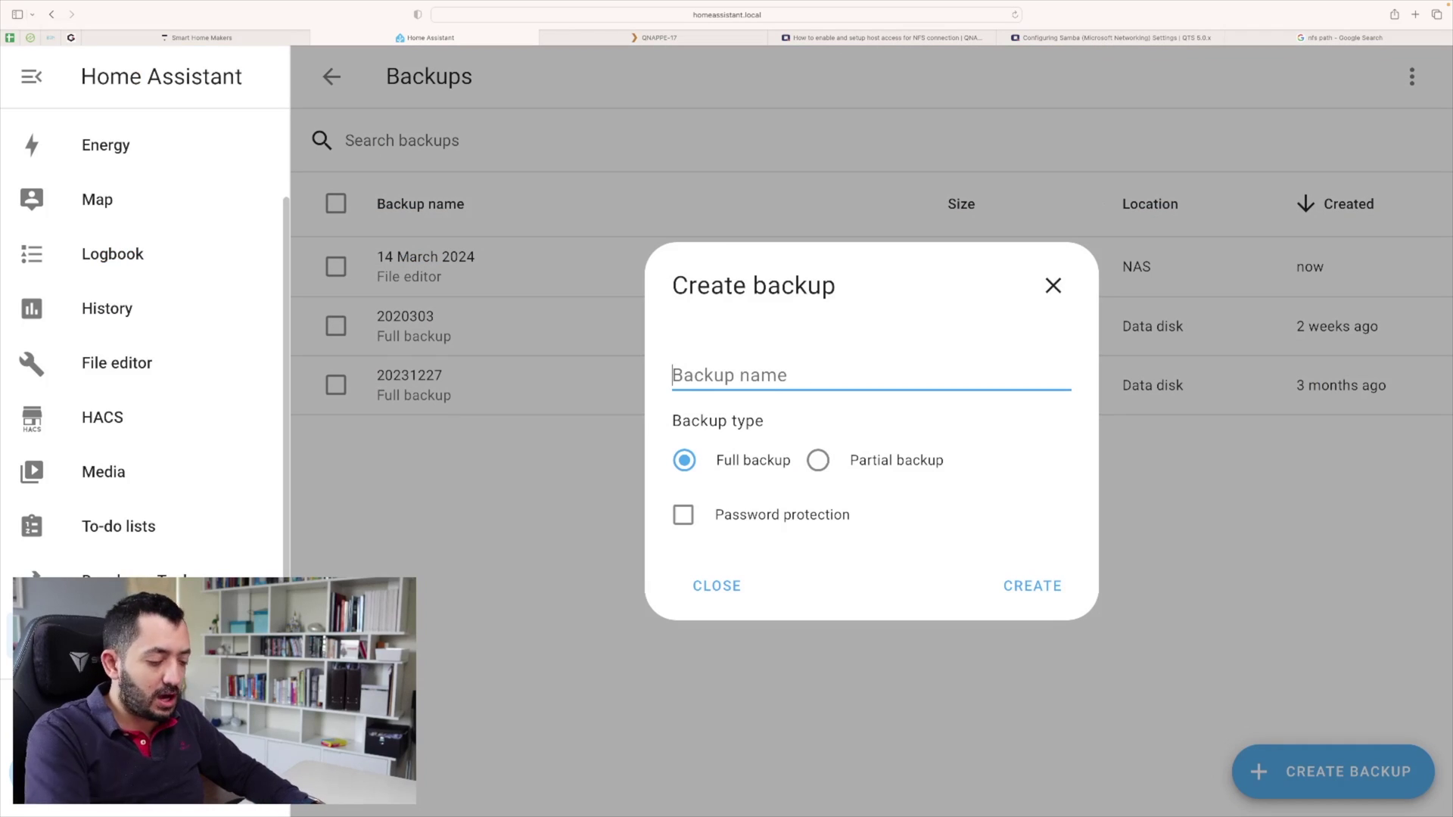
pyautogui.write('202')
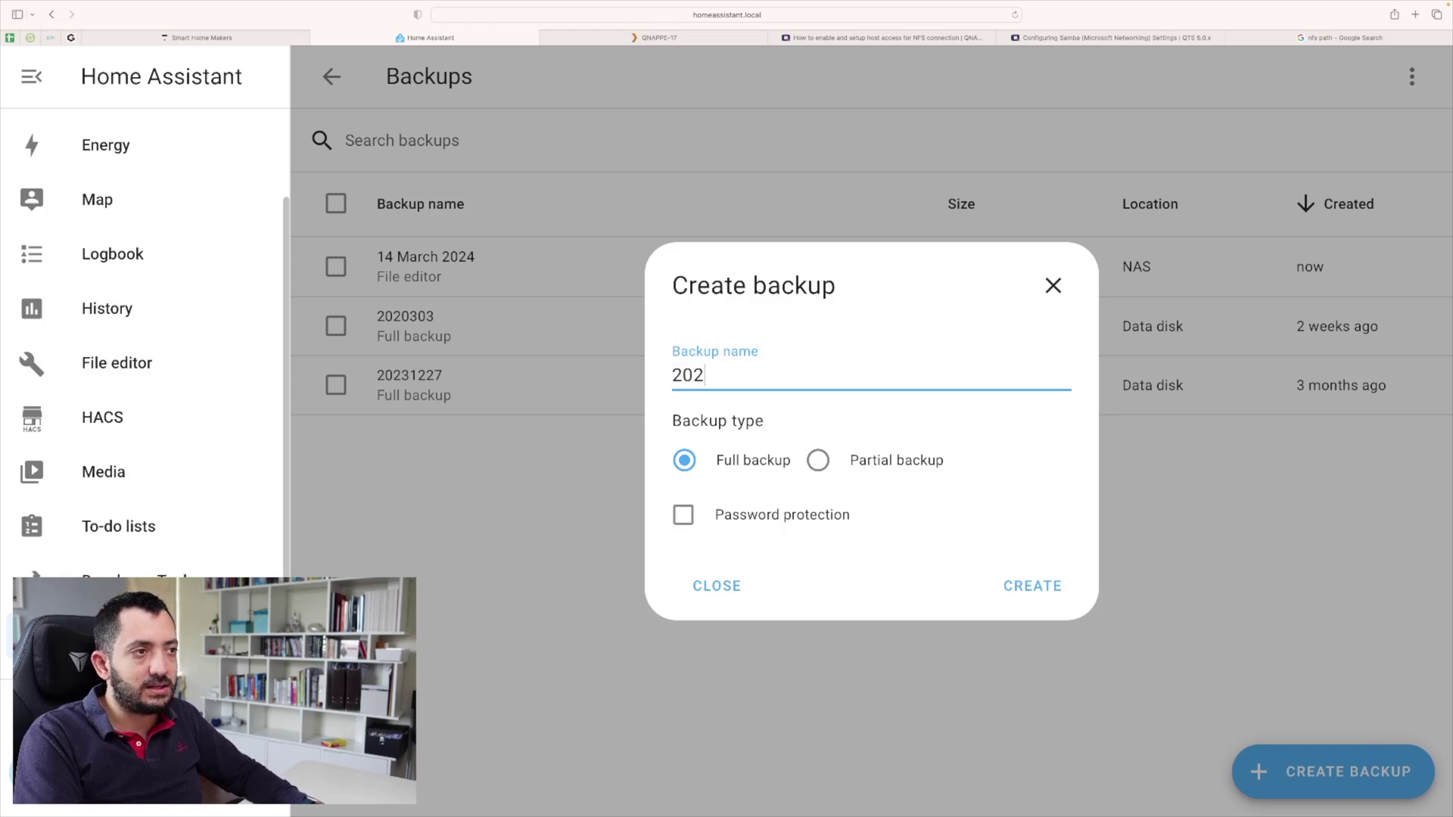
pyautogui.write('41')
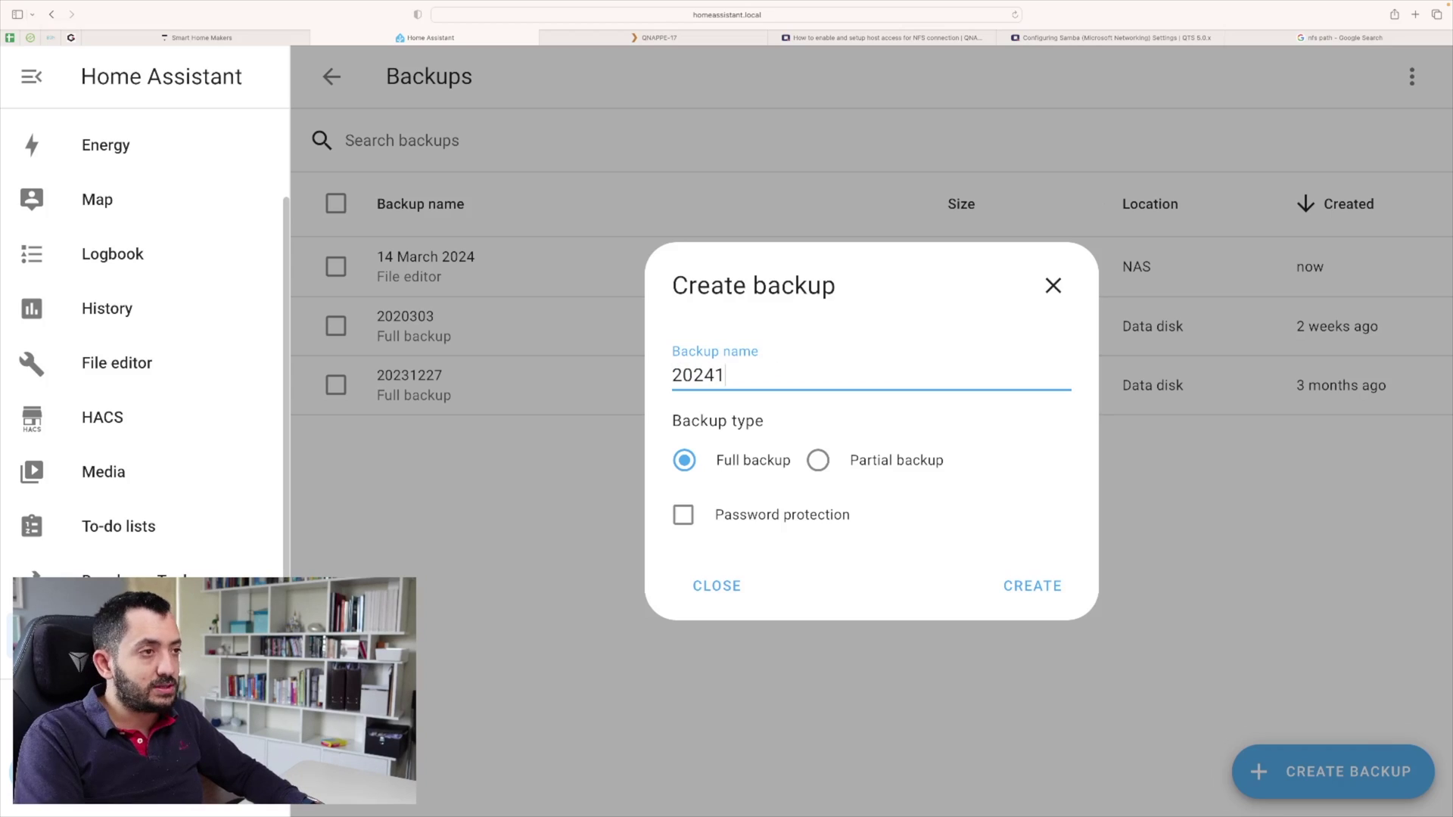
pyautogui.press('BackSpace')
pyautogui.write('0314 - Full')
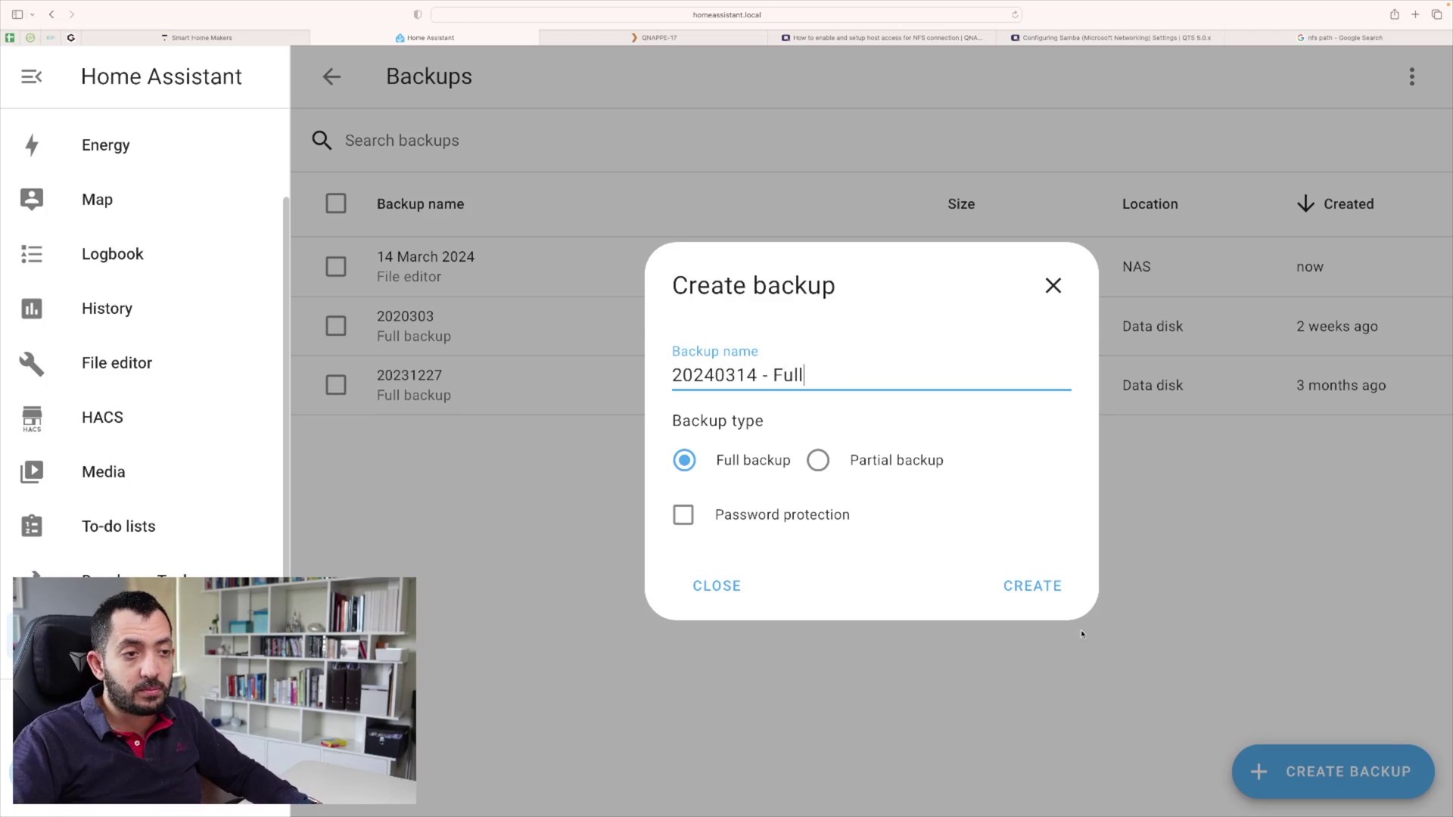
pyautogui.click(1032, 585)
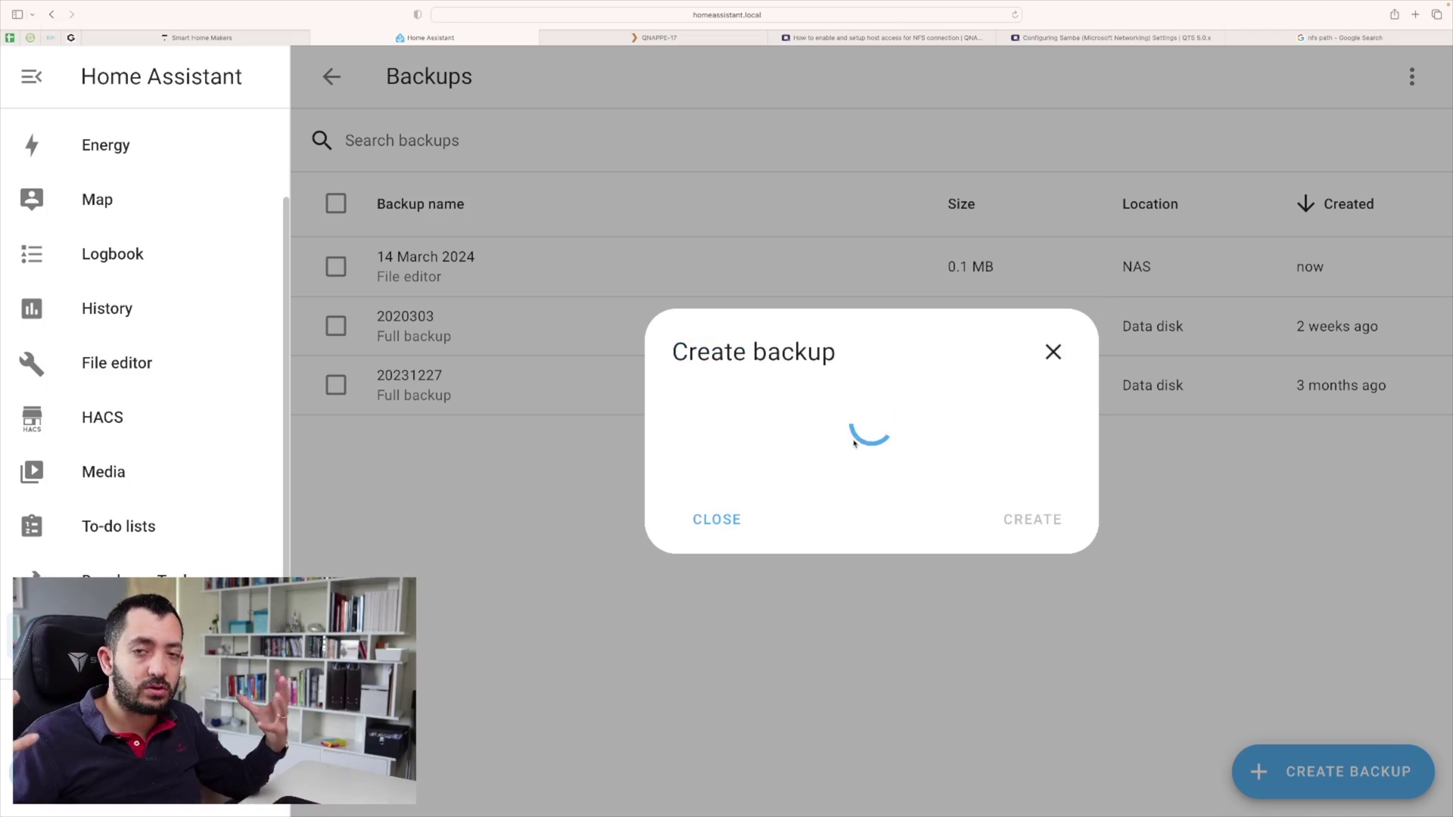
pyautogui.click(655, 37)
# Refresh home_assistant_backups, open the new e93f7066.tar backup, and return to Home Assistant
pyautogui.click(1038, 247)
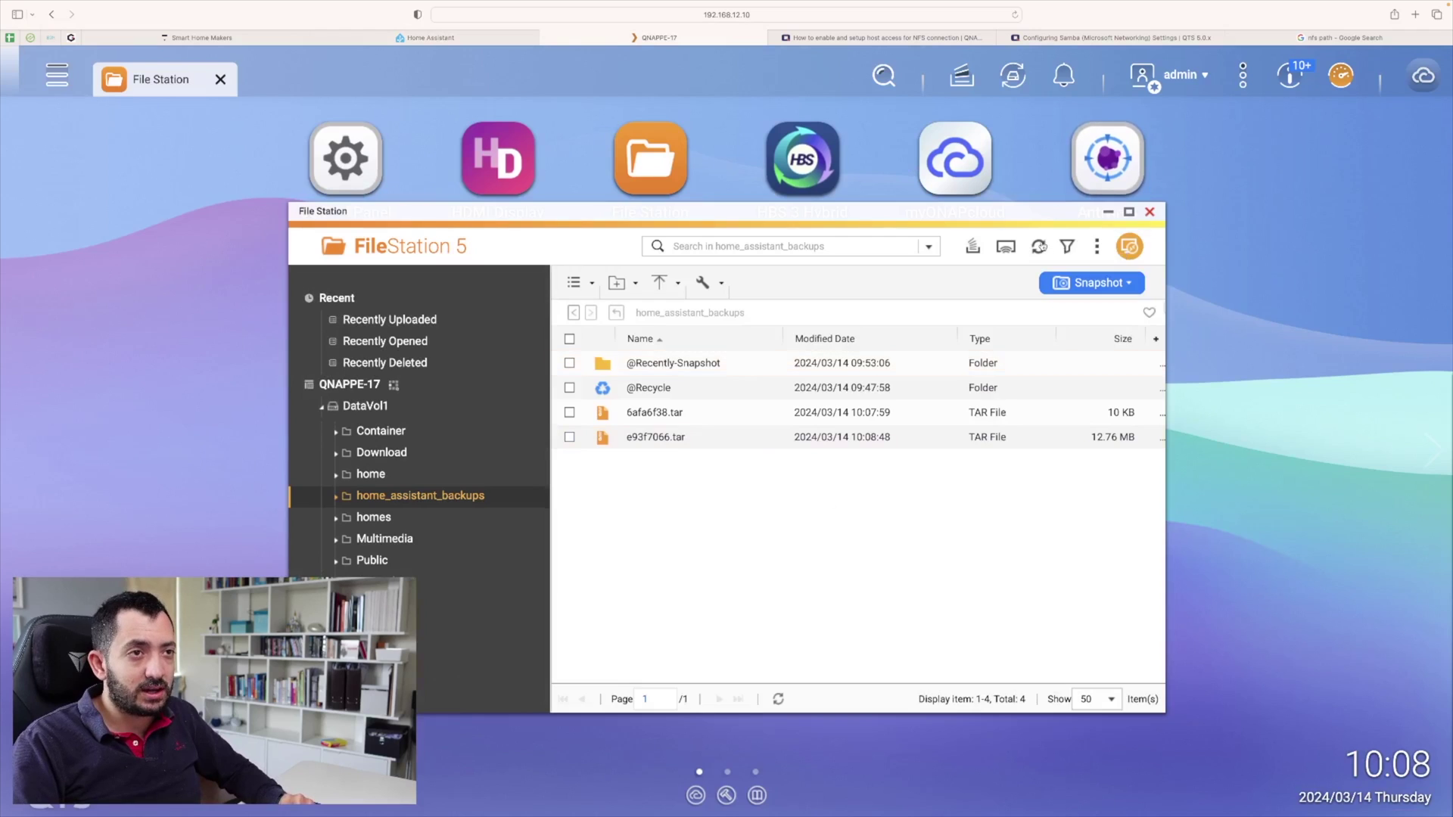
pyautogui.doubleClick(1097, 437)
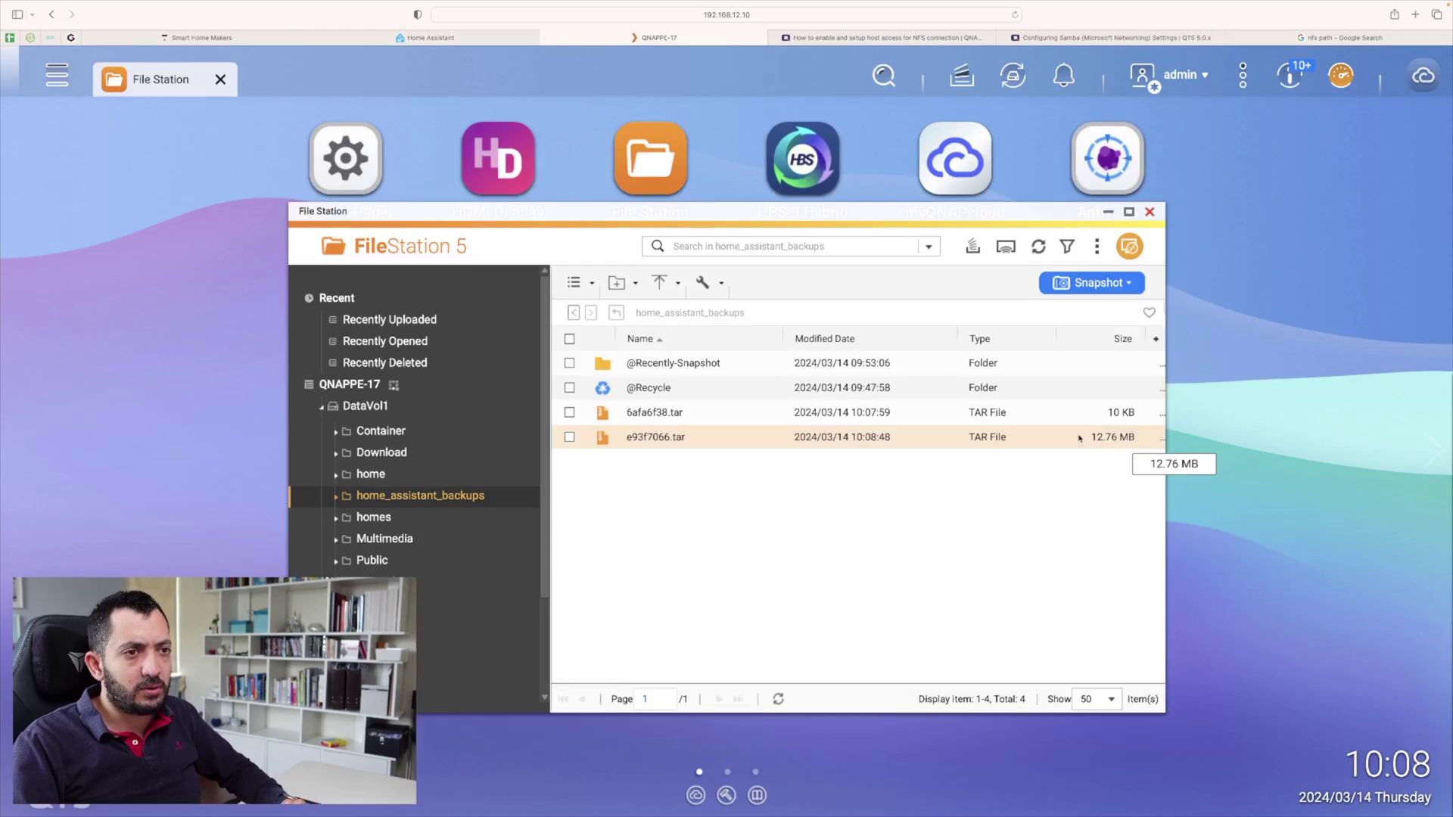
pyautogui.moveTo(338, 11)
pyautogui.click(501, 53)
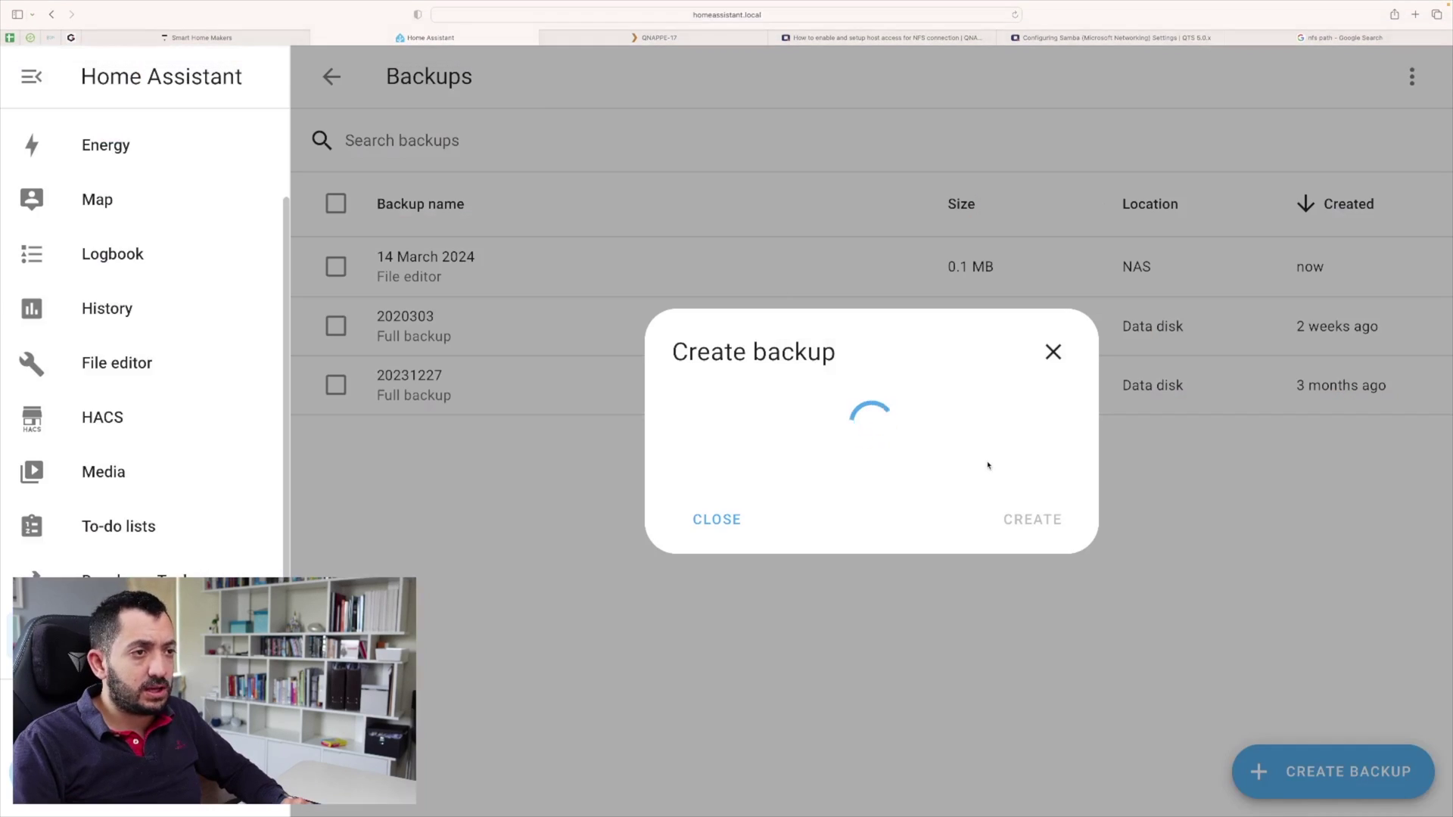